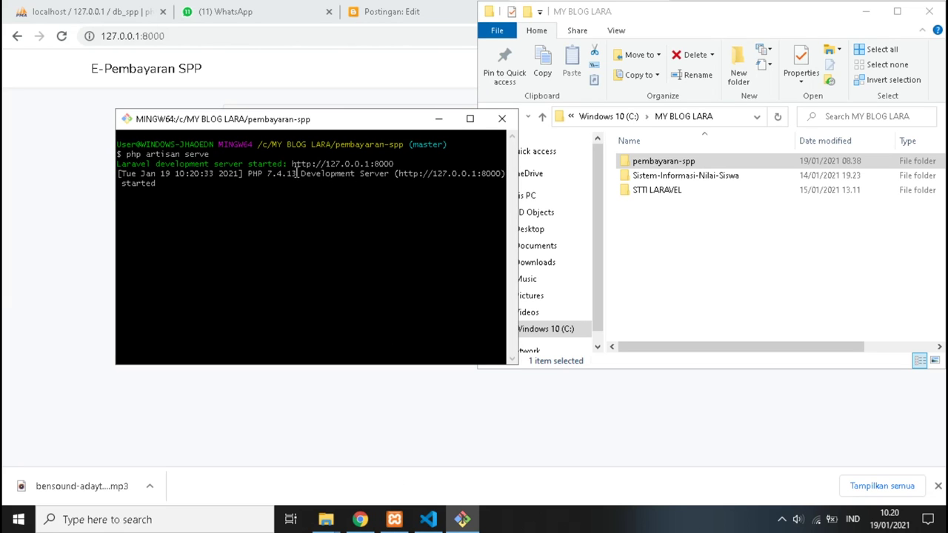
- Copy the Laravel development server address from the terminal and switch to Chrome with the application's login page
{"action": "left_click_drag", "start_coordinate": [292, 164], "coordinate": [395, 166]}
{"action": "right_click", "coordinate": [376, 167]}
{"action": "left_click", "coordinate": [412, 191]}
{"action": "left_click", "coordinate": [3, 158]}
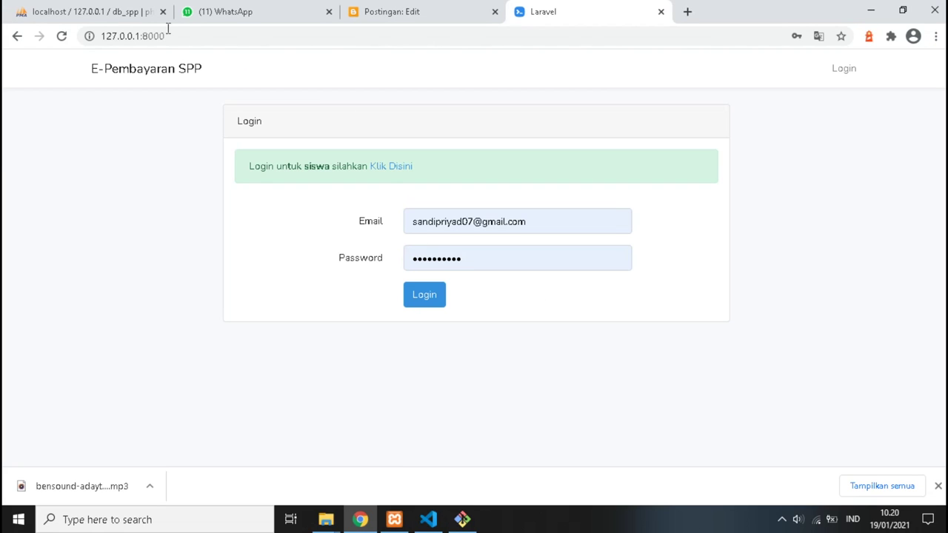
- Clear the prefilled address from the login form's Email field
{"action": "left_click", "coordinate": [437, 222]}
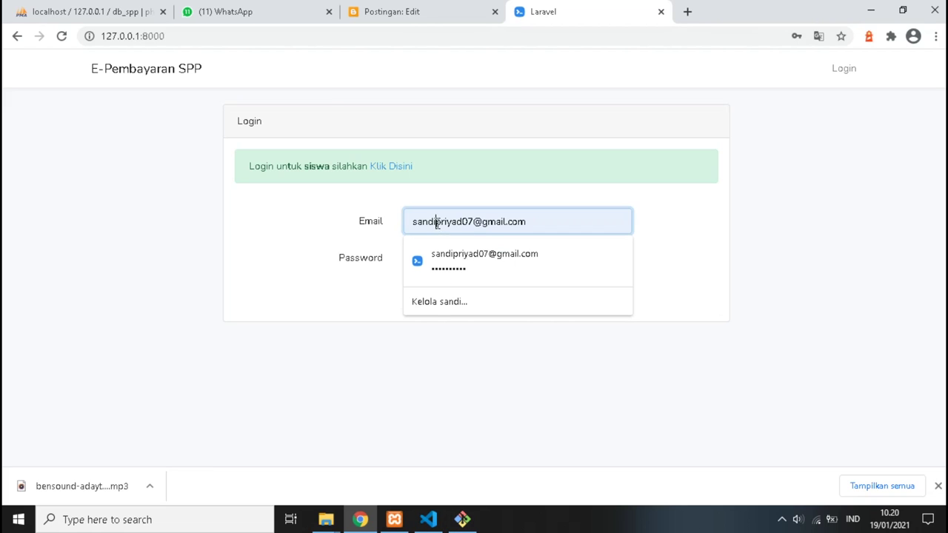
{"action": "key", "text": "ctrl+a"}
{"action": "key", "text": "BackSpace"}
- Switch to Visual Studio Code and copy the admin account's e-mail from UserTableSeeder.php in database/seeds
{"action": "left_click", "coordinate": [428, 519]}
{"action": "triple_click", "coordinate": [339, 252]}
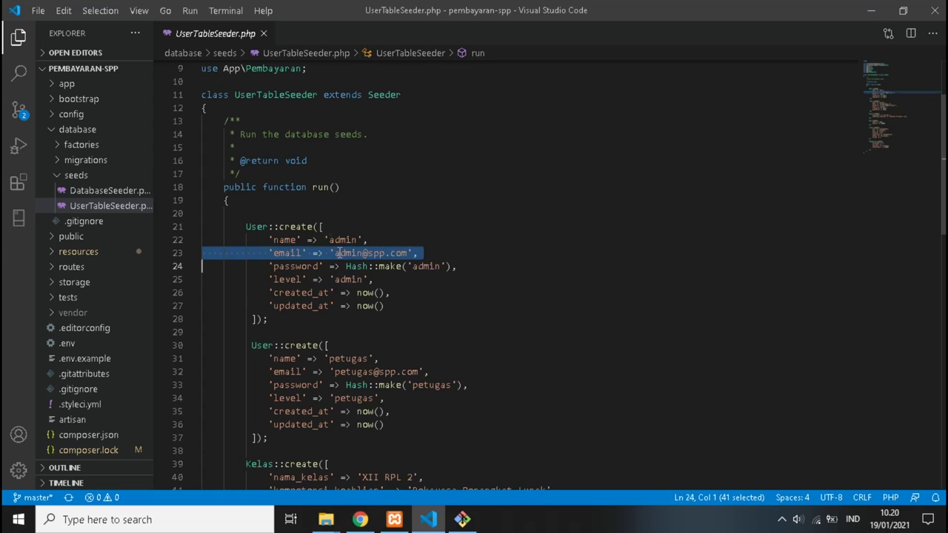
{"action": "left_click", "coordinate": [337, 253]}
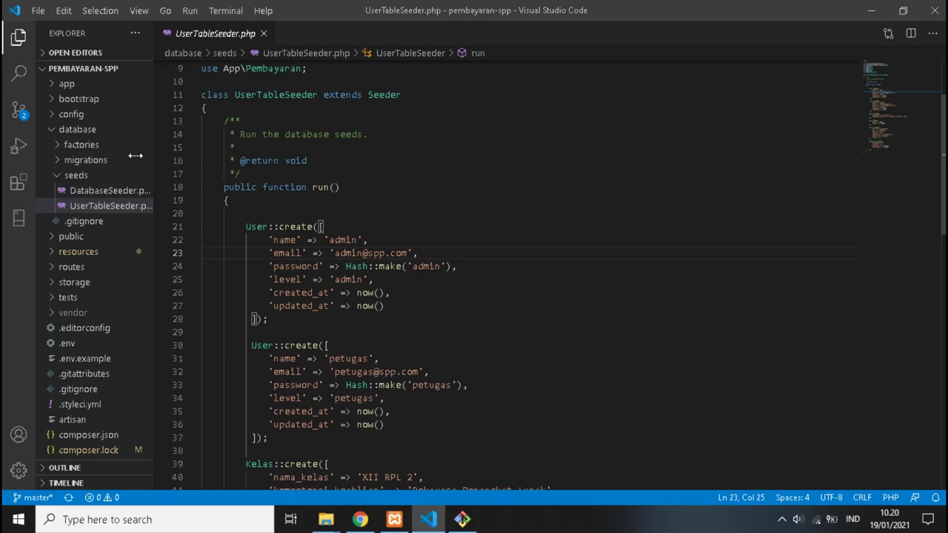
{"action": "left_click", "coordinate": [87, 131]}
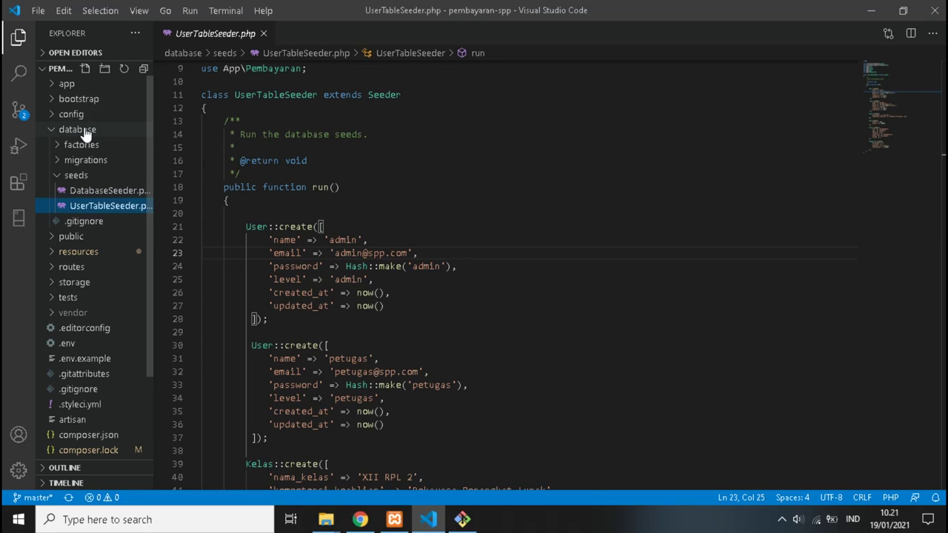
{"action": "left_click", "coordinate": [83, 132]}
{"action": "left_click", "coordinate": [75, 134]}
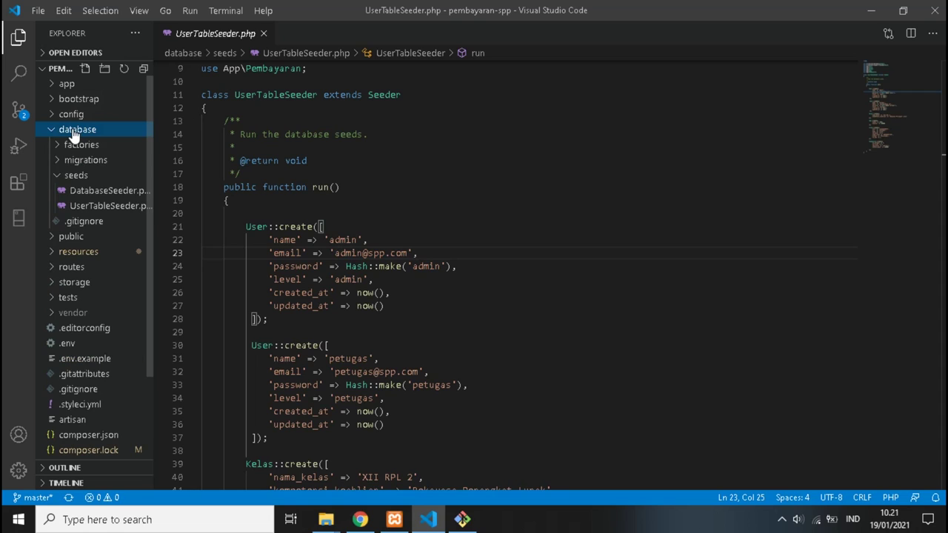
{"action": "left_click", "coordinate": [105, 207]}
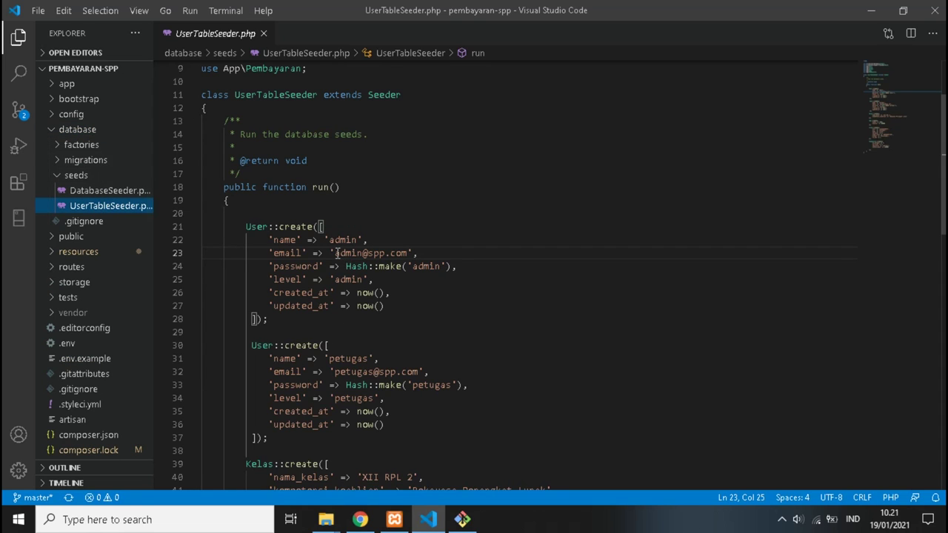
{"action": "left_click_drag", "start_coordinate": [337, 252], "coordinate": [410, 254]}
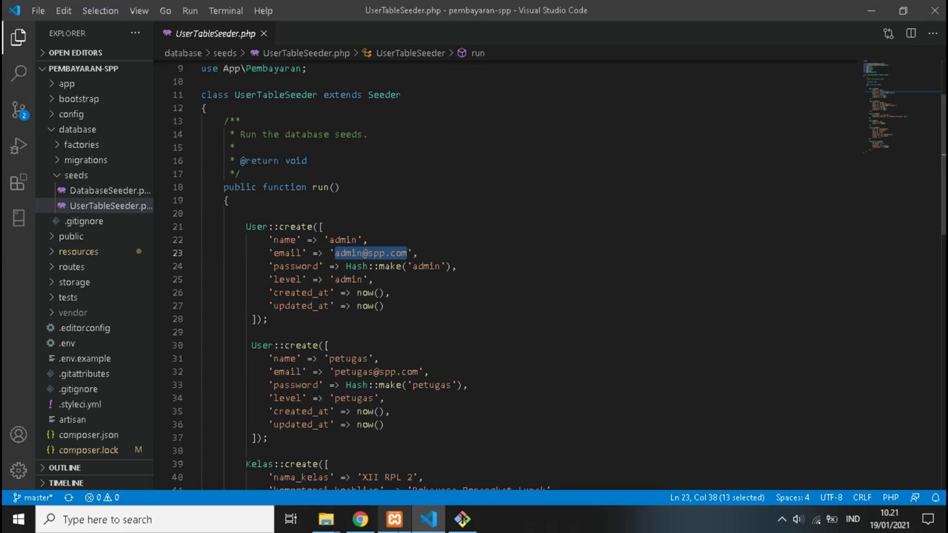
- Return to Chrome and paste the admin e-mail into the login form's Email field
{"action": "left_click", "coordinate": [463, 521]}
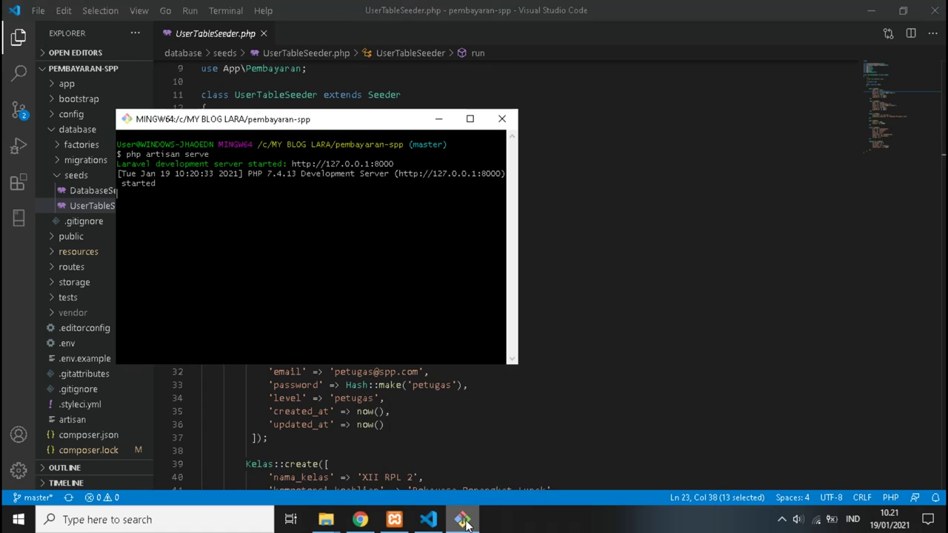
{"action": "left_click", "coordinate": [463, 521]}
{"action": "left_click", "coordinate": [363, 521]}
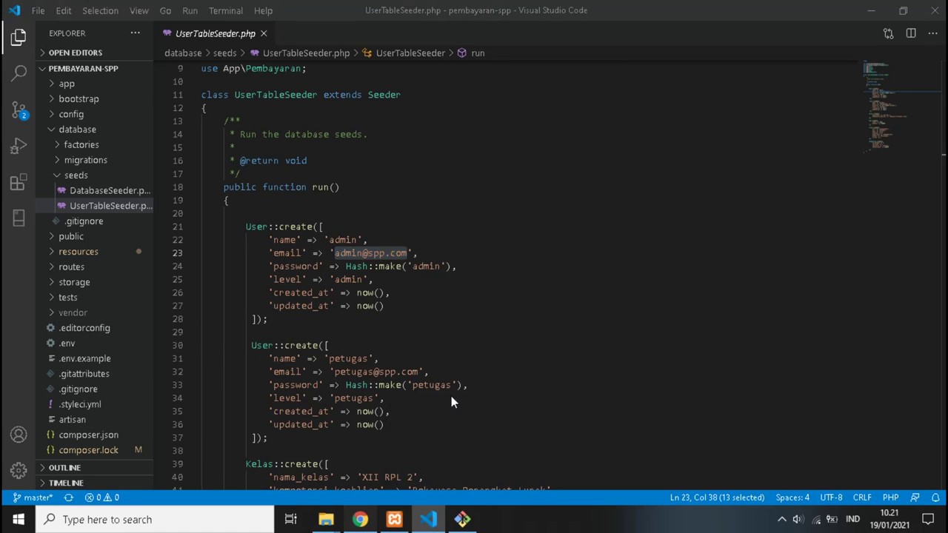
{"action": "right_click", "coordinate": [445, 227]}
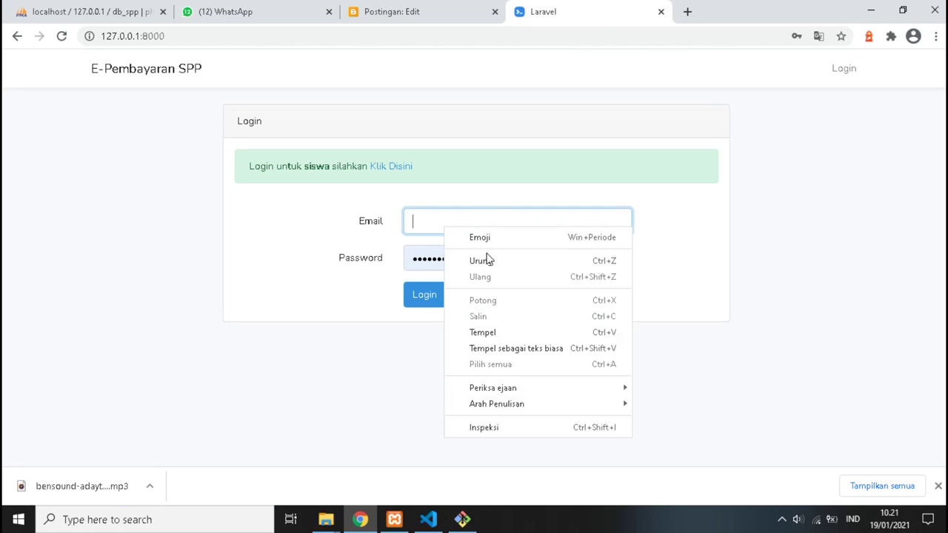
{"action": "left_click", "coordinate": [493, 331]}
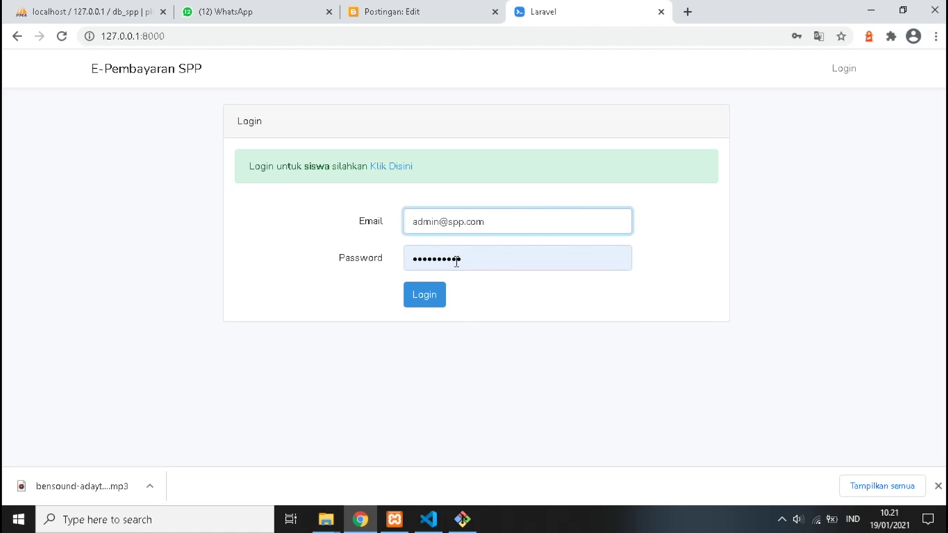
- Switch to Visual Studio Code and copy the admin account's password from UserTableSeeder.php
{"action": "left_click", "coordinate": [428, 520]}
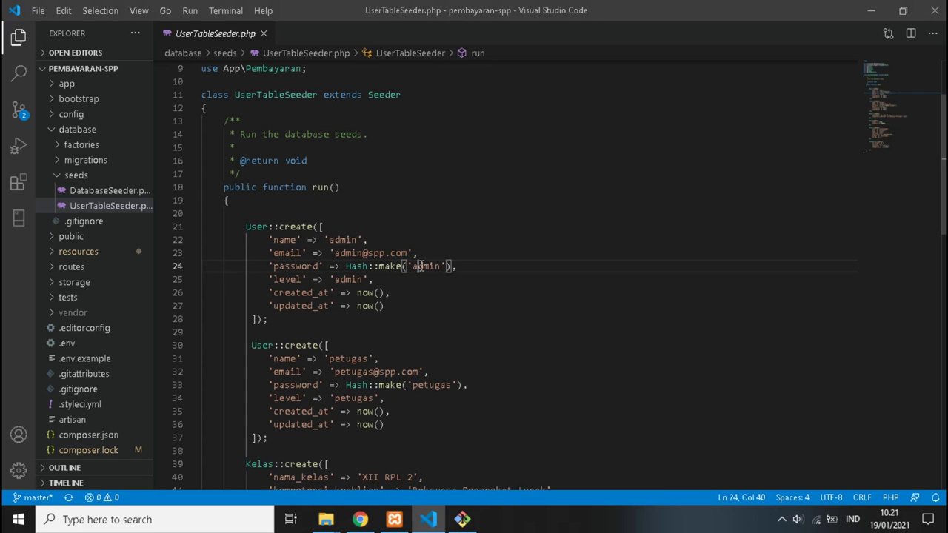
{"action": "double_click", "coordinate": [421, 266]}
{"action": "right_click", "coordinate": [422, 266]}
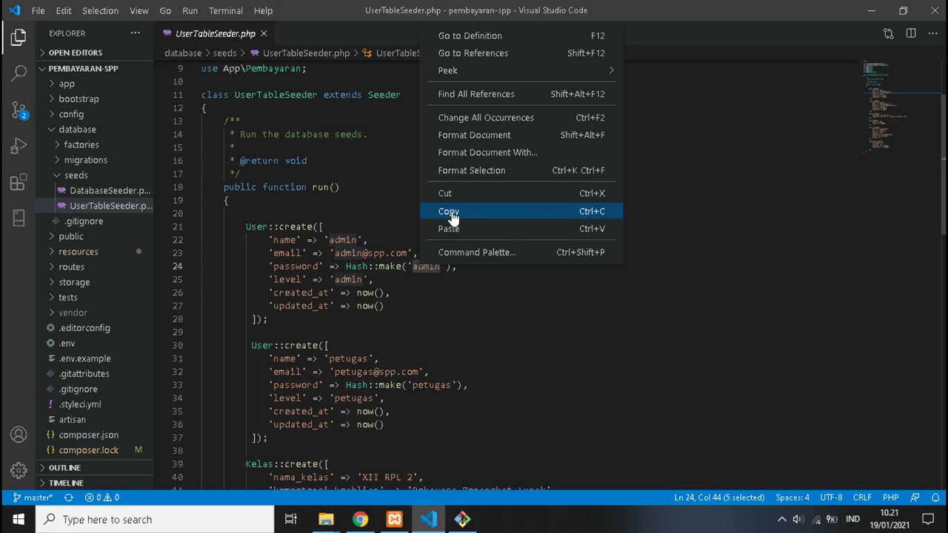
{"action": "left_click", "coordinate": [453, 211]}
- Return to Chrome, replace the prefilled Password field with the copied admin password, and log in
{"action": "left_click", "coordinate": [360, 520]}
{"action": "double_click", "coordinate": [448, 264]}
{"action": "right_click", "coordinate": [448, 266]}
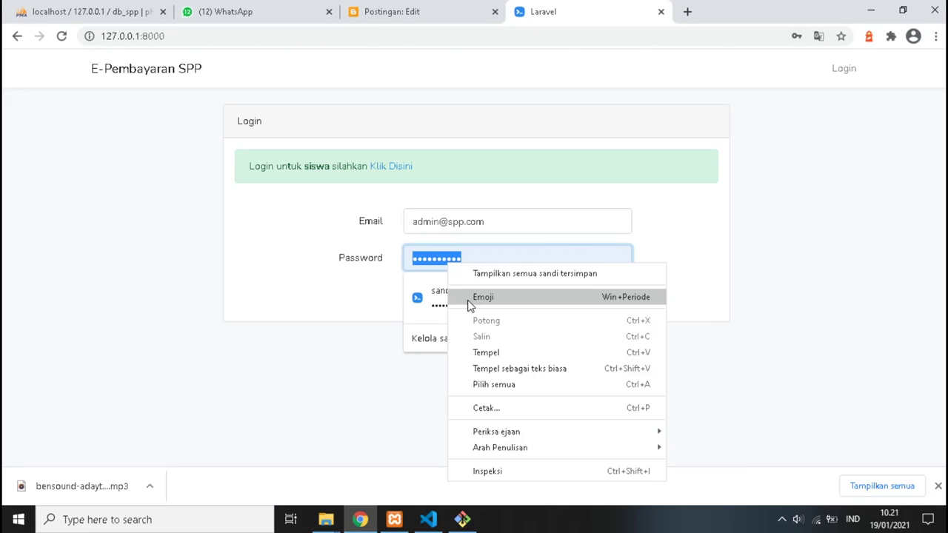
{"action": "left_click", "coordinate": [482, 351]}
{"action": "left_click", "coordinate": [331, 349]}
{"action": "left_click", "coordinate": [423, 299]}
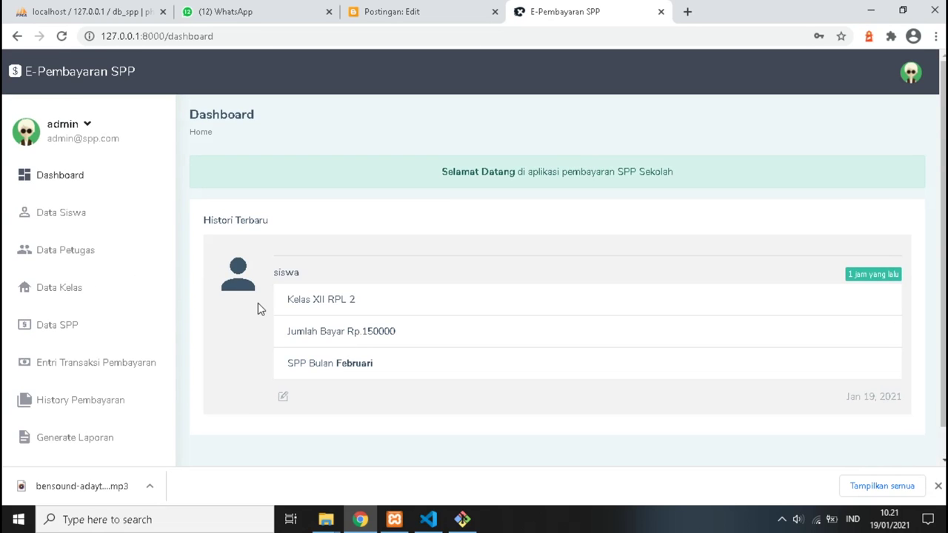
- Open the Data Kelas page and review its class entry form and list of classes
{"action": "left_click", "coordinate": [78, 297]}
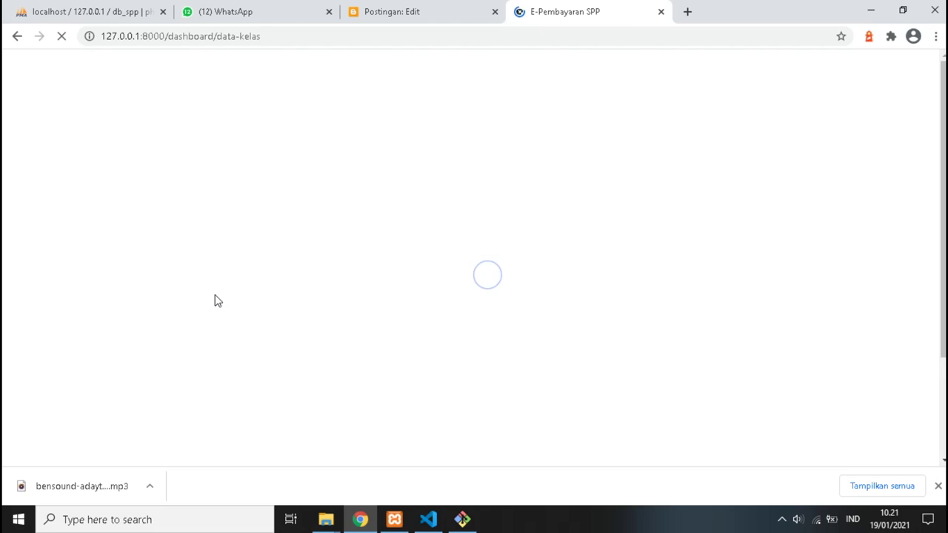
{"action": "scroll", "coordinate": [214, 299], "scroll_direction": "down", "scroll_amount": 1}
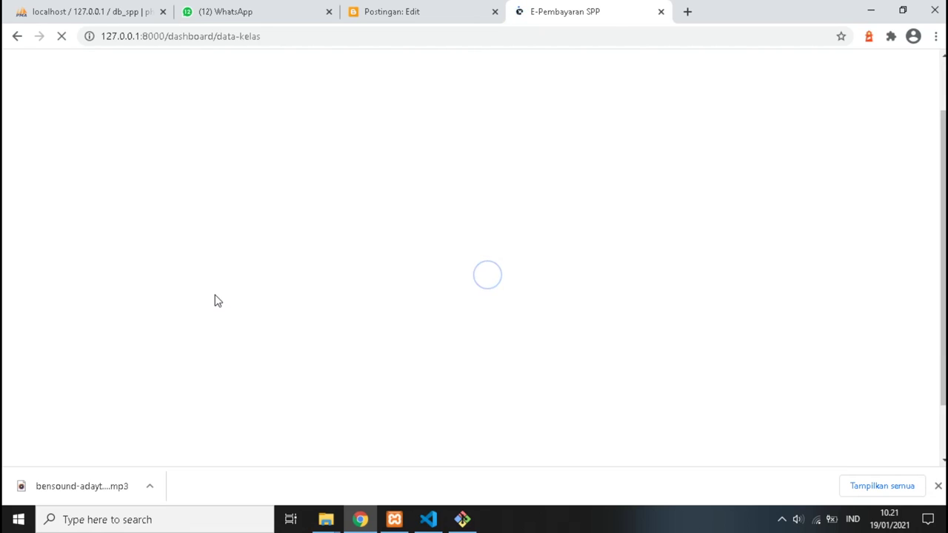
{"action": "scroll", "coordinate": [222, 300], "scroll_direction": "down", "scroll_amount": 1}
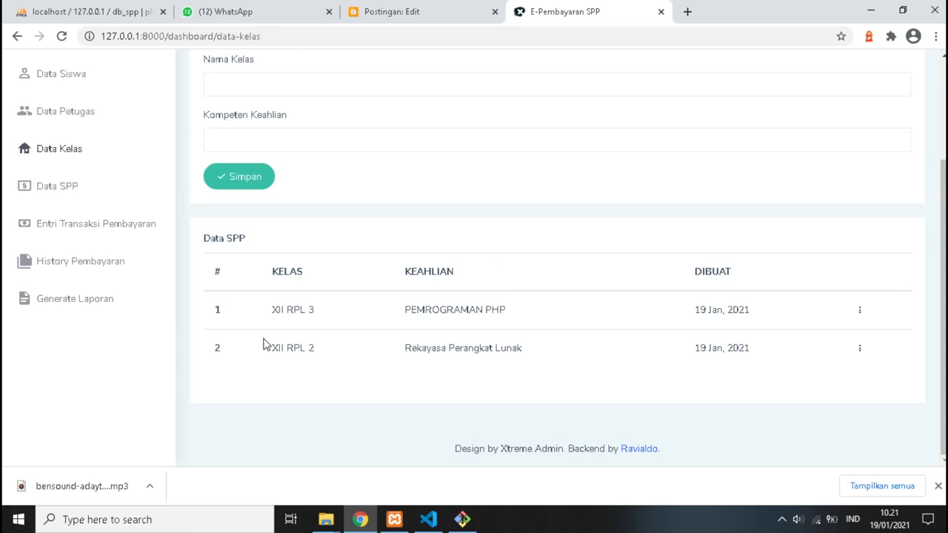
{"action": "scroll", "coordinate": [267, 343], "scroll_direction": "up", "scroll_amount": 2}
{"action": "scroll", "coordinate": [269, 343], "scroll_direction": "down", "scroll_amount": 2}
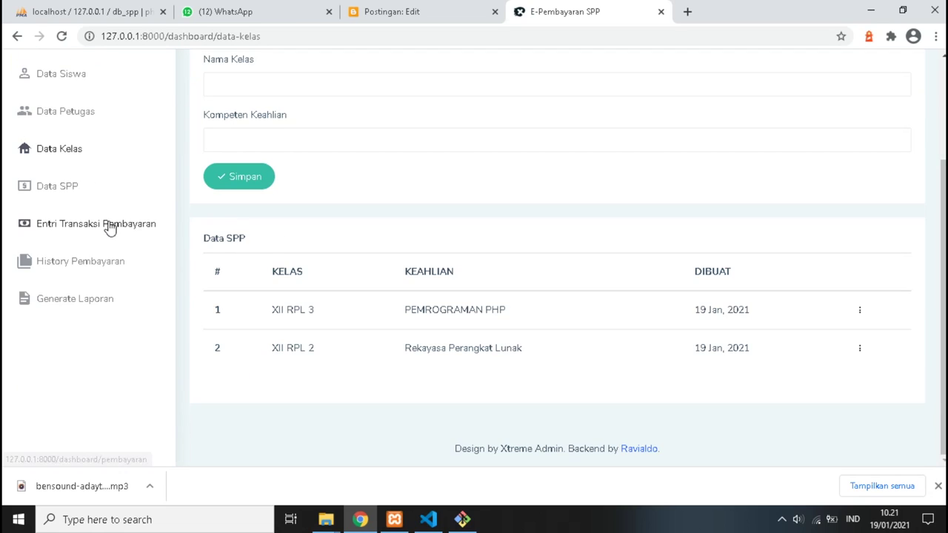
{"action": "scroll", "coordinate": [109, 228], "scroll_direction": "up", "scroll_amount": 2}
- Open the Data SPP page and review its Tahun and Nominal entry fields and the list of SPP records
{"action": "left_click", "coordinate": [73, 334]}
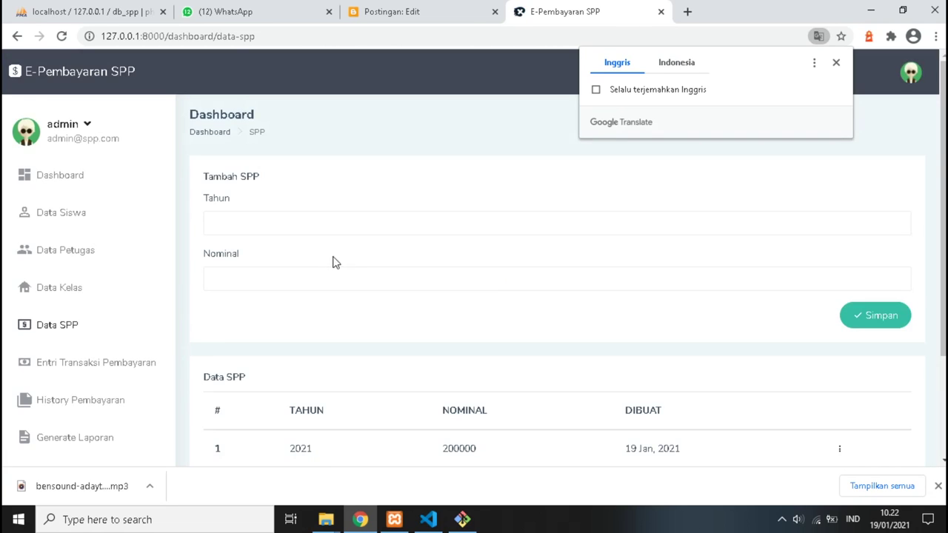
{"action": "scroll", "coordinate": [504, 387], "scroll_direction": "down", "scroll_amount": 2}
{"action": "scroll", "coordinate": [428, 319], "scroll_direction": "up", "scroll_amount": 2}
{"action": "left_click", "coordinate": [304, 224]}
{"action": "left_click", "coordinate": [300, 286]}
{"action": "scroll", "coordinate": [301, 285], "scroll_direction": "down", "scroll_amount": 2}
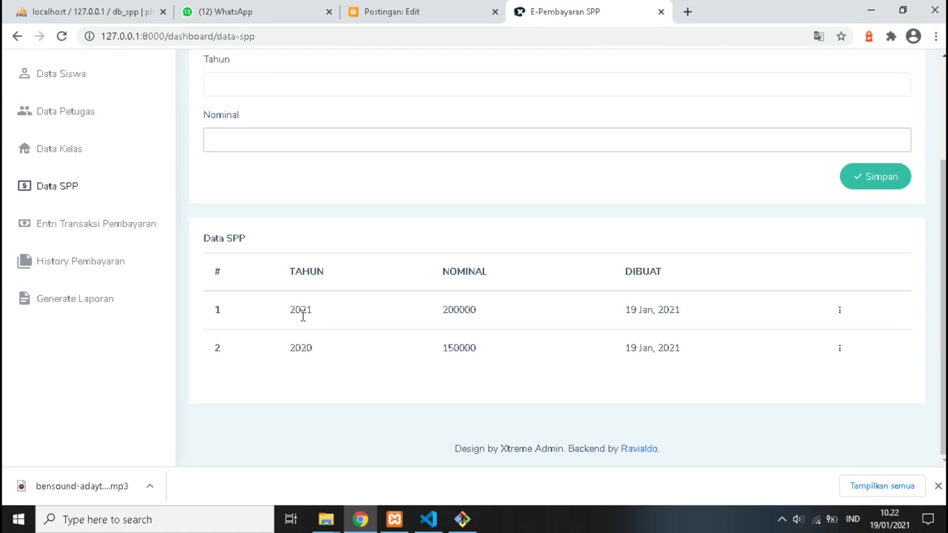
{"action": "scroll", "coordinate": [384, 306], "scroll_direction": "up", "scroll_amount": 2}
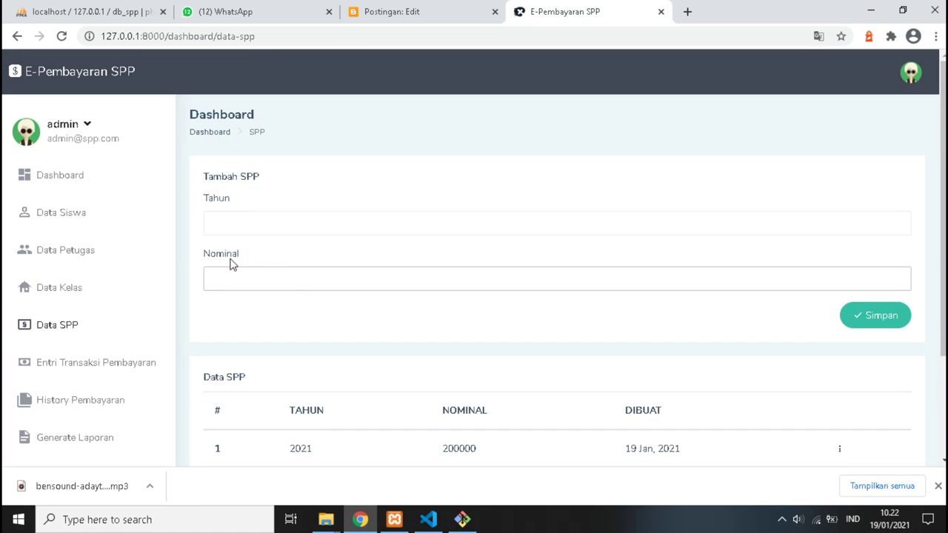
- Open the Data Siswa page and start adding a new student
{"action": "left_click", "coordinate": [69, 230]}
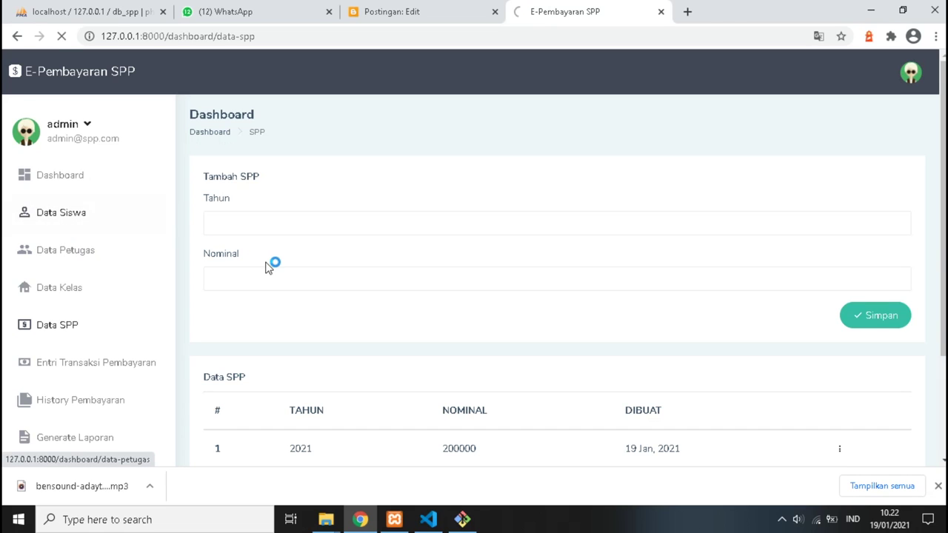
{"action": "scroll", "coordinate": [266, 269], "scroll_direction": "down", "scroll_amount": 2}
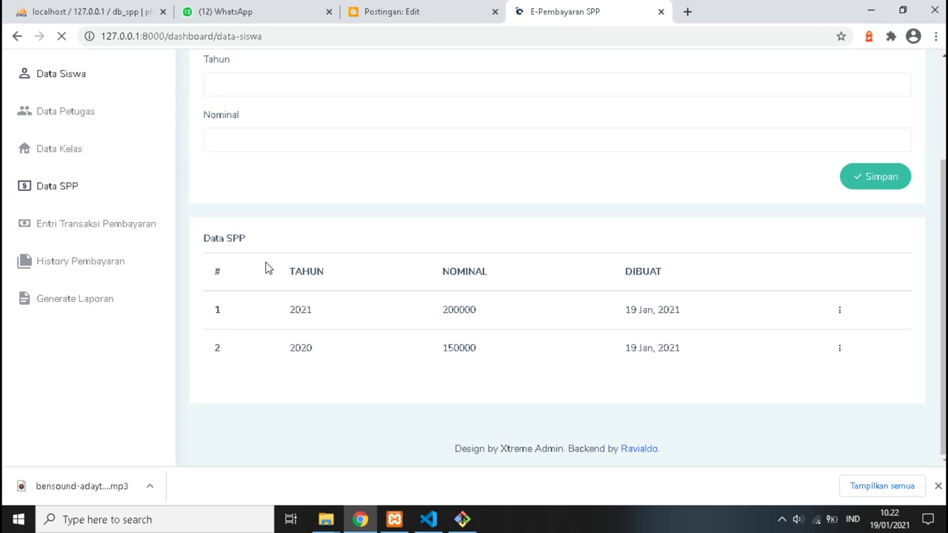
{"action": "scroll", "coordinate": [268, 269], "scroll_direction": "up", "scroll_amount": 2}
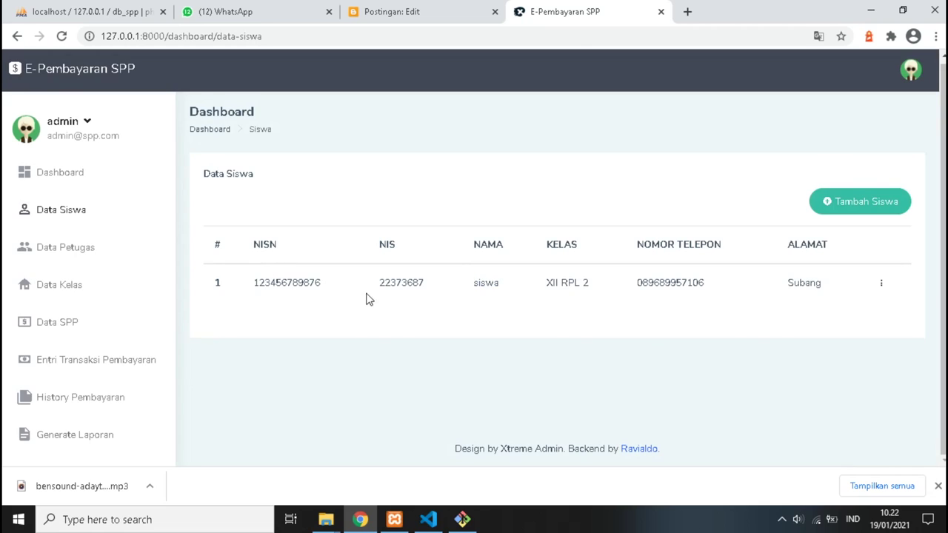
{"action": "left_click", "coordinate": [868, 200]}
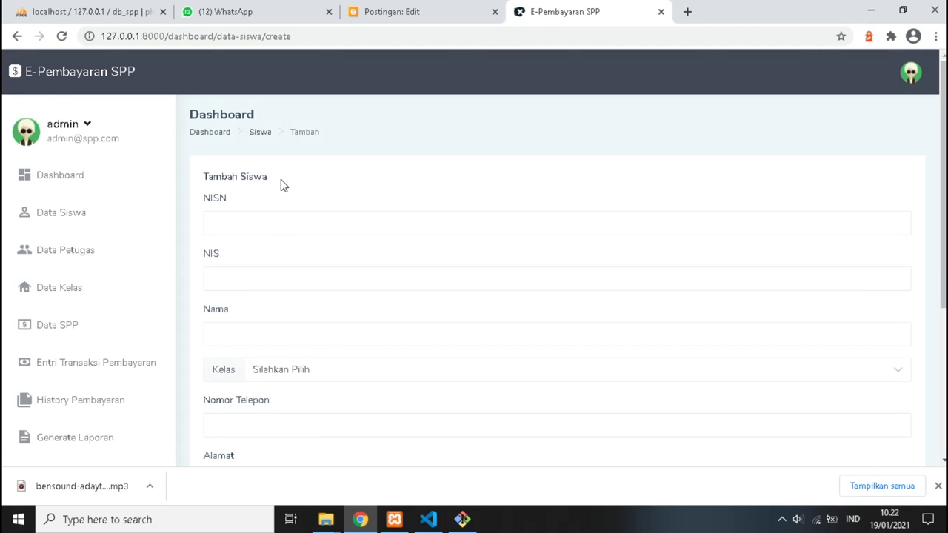
- Enter the new student's NISN, NIS and full name in the Tambah Siswa form
{"action": "left_click", "coordinate": [281, 223]}
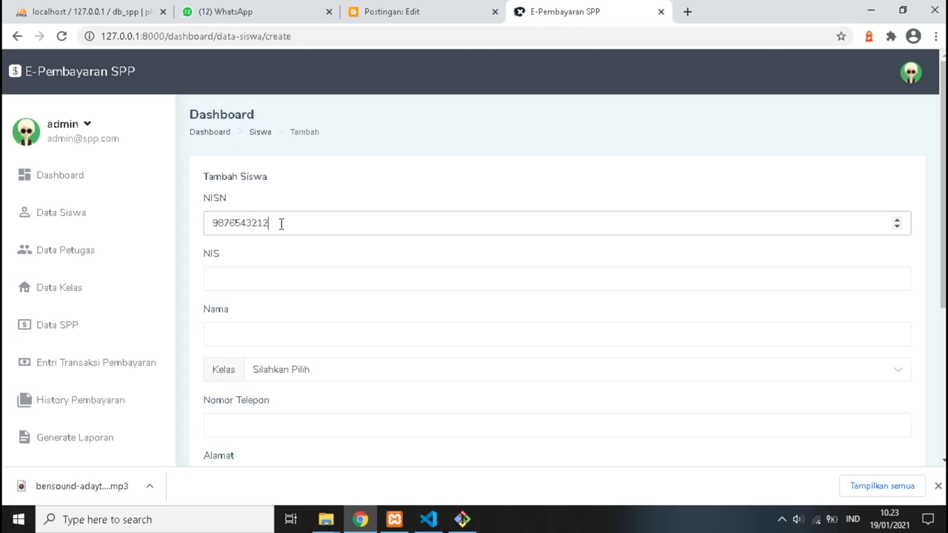
{"action": "left_click", "coordinate": [289, 280]}
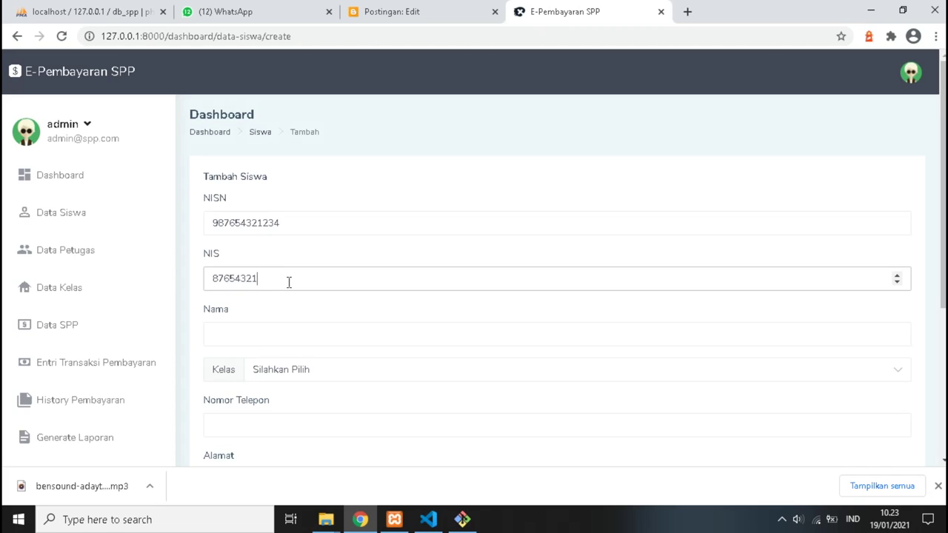
{"action": "left_click", "coordinate": [303, 328]}
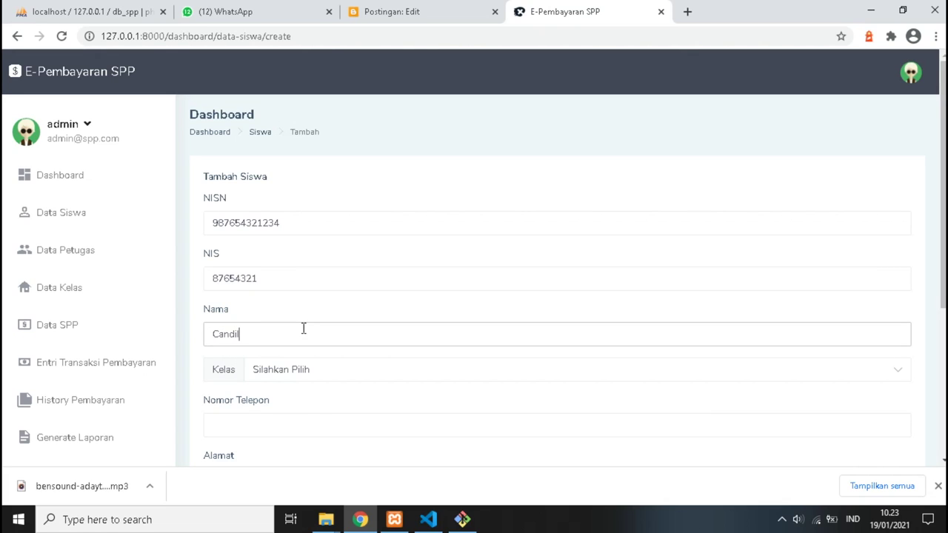
{"action": "left_click", "coordinate": [241, 334]}
- Set the student's Kelas to XII RPL 3 and enter the student's phone number
{"action": "left_click", "coordinate": [273, 371]}
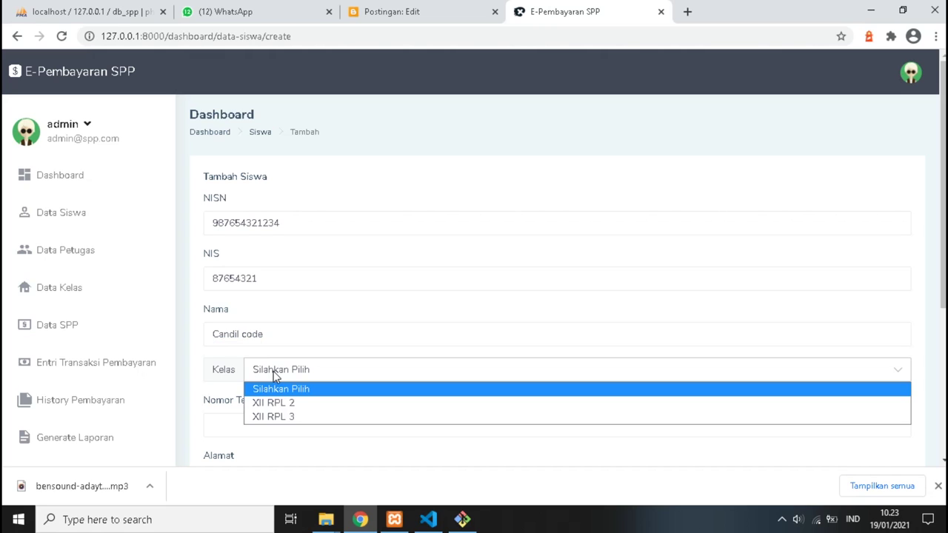
{"action": "left_click", "coordinate": [282, 418]}
{"action": "left_click", "coordinate": [278, 422]}
{"action": "scroll", "coordinate": [285, 415], "scroll_direction": "down", "scroll_amount": 1}
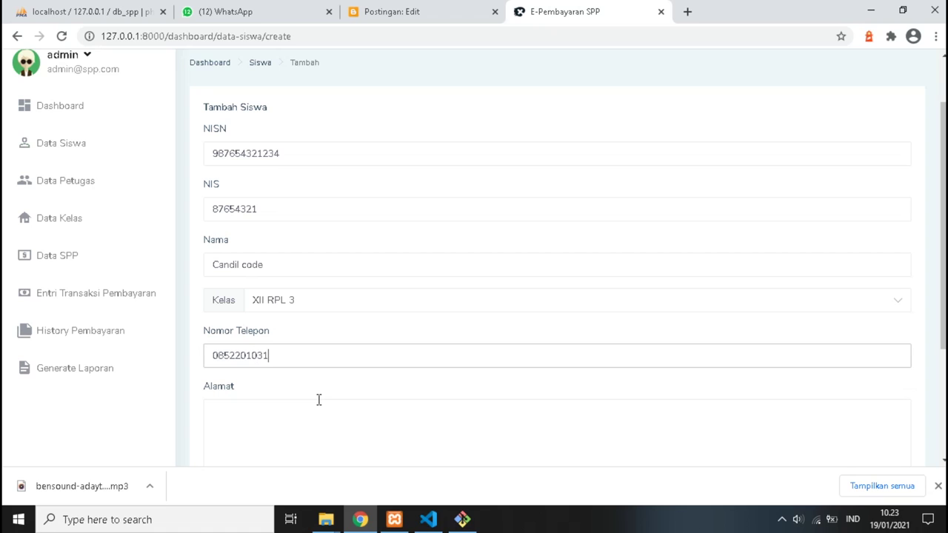
- Enter the student's address, set SPP to Tahun 2021 - Rp.200000, and save the student record
{"action": "left_click", "coordinate": [270, 419]}
{"action": "scroll", "coordinate": [271, 422], "scroll_direction": "down", "scroll_amount": 2}
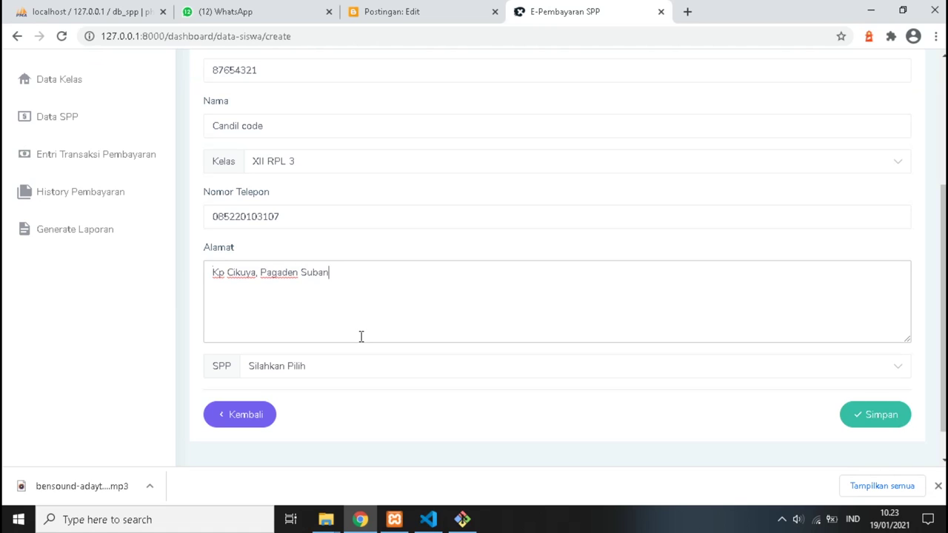
{"action": "left_click", "coordinate": [266, 369]}
{"action": "left_click", "coordinate": [278, 413]}
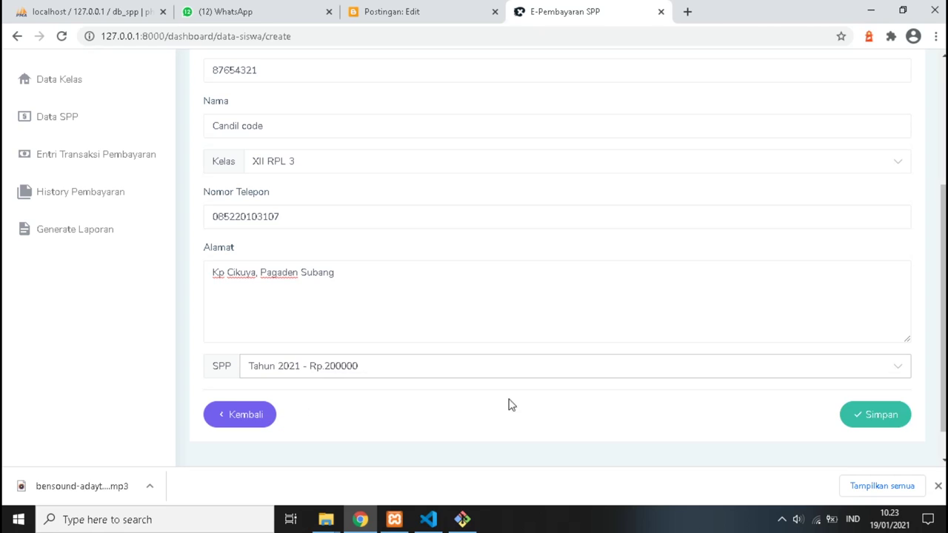
{"action": "left_click", "coordinate": [878, 417]}
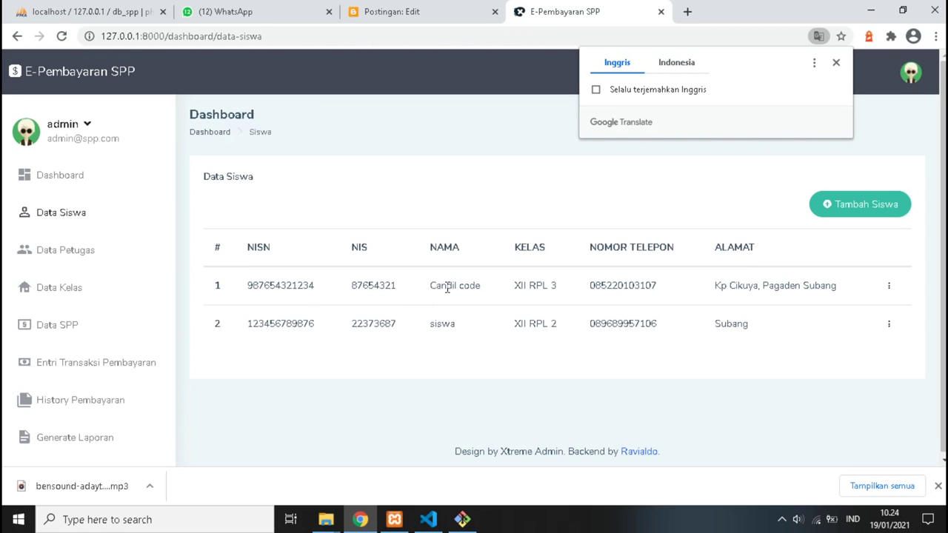
- Copy the XII RPL 3 student's NIS from Data Siswa and paste it as NISN Siswa in the Entri Transaksi Pembayaran form
{"action": "double_click", "coordinate": [372, 285]}
{"action": "key", "text": "ctrl+c"}
{"action": "right_click", "coordinate": [374, 291]}
{"action": "left_click", "coordinate": [414, 297]}
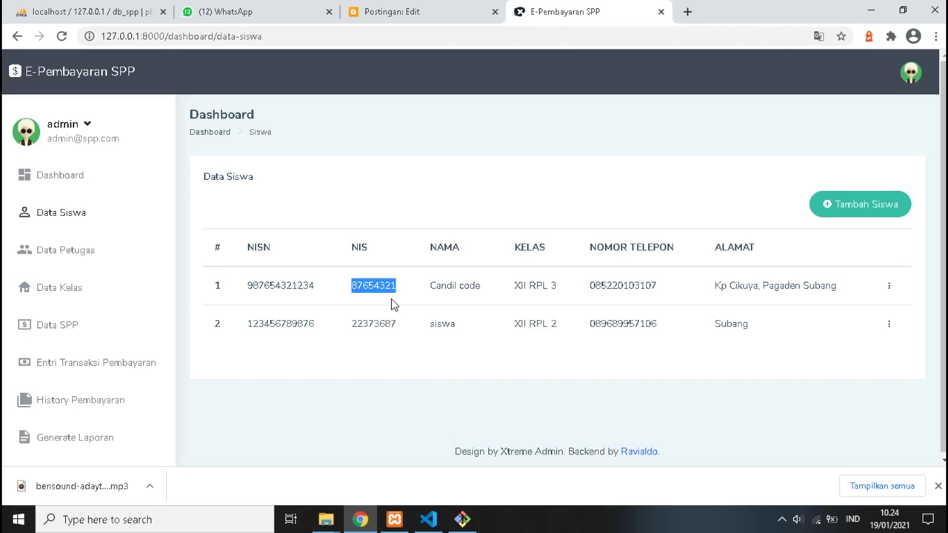
{"action": "left_click", "coordinate": [116, 370]}
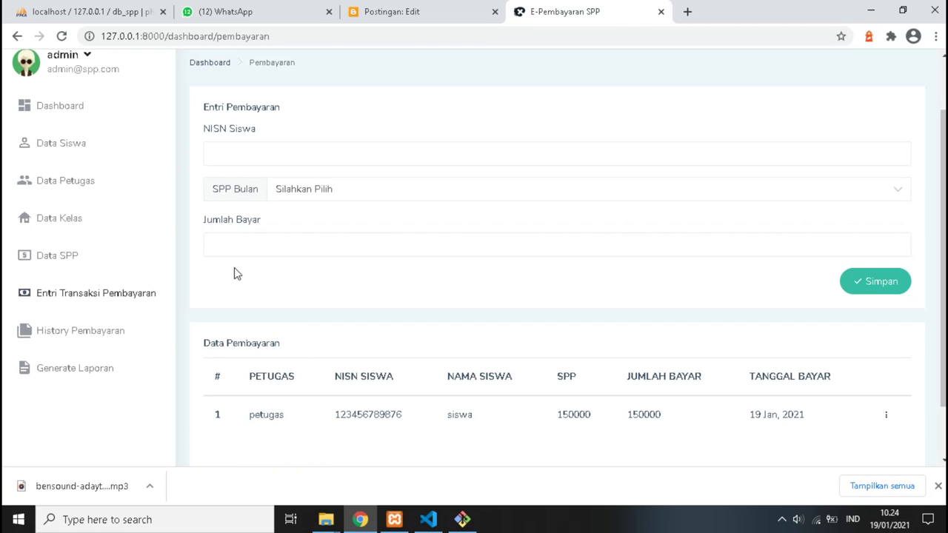
{"action": "left_click", "coordinate": [245, 160]}
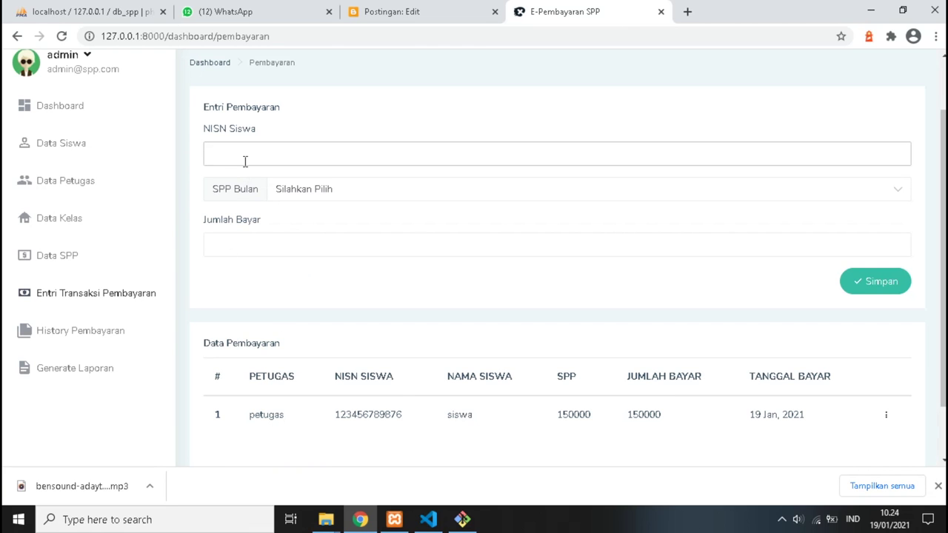
{"action": "right_click", "coordinate": [245, 162]}
{"action": "left_click", "coordinate": [299, 268]}
- Set SPP Bulan to Januari and Jumlah Bayar to 150000, and try to save the payment
{"action": "left_click", "coordinate": [311, 193]}
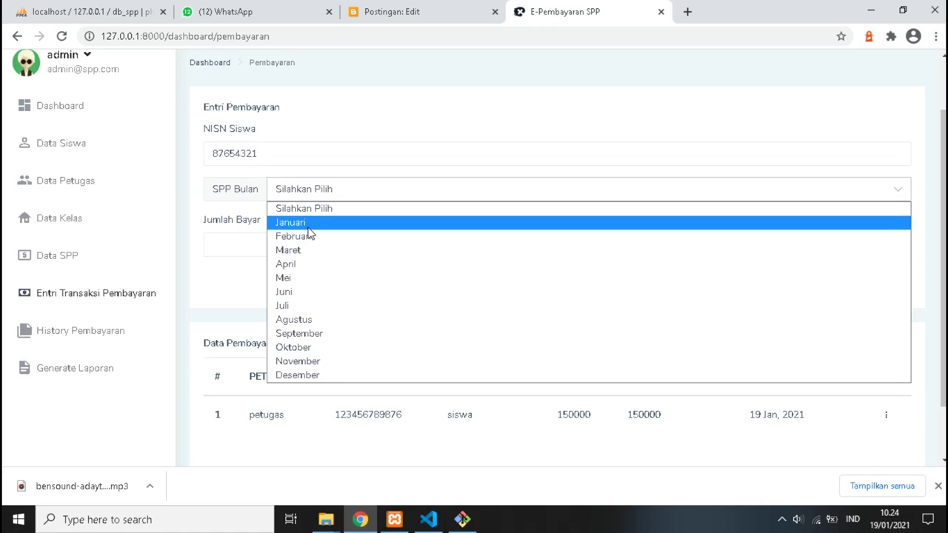
{"action": "left_click", "coordinate": [308, 222]}
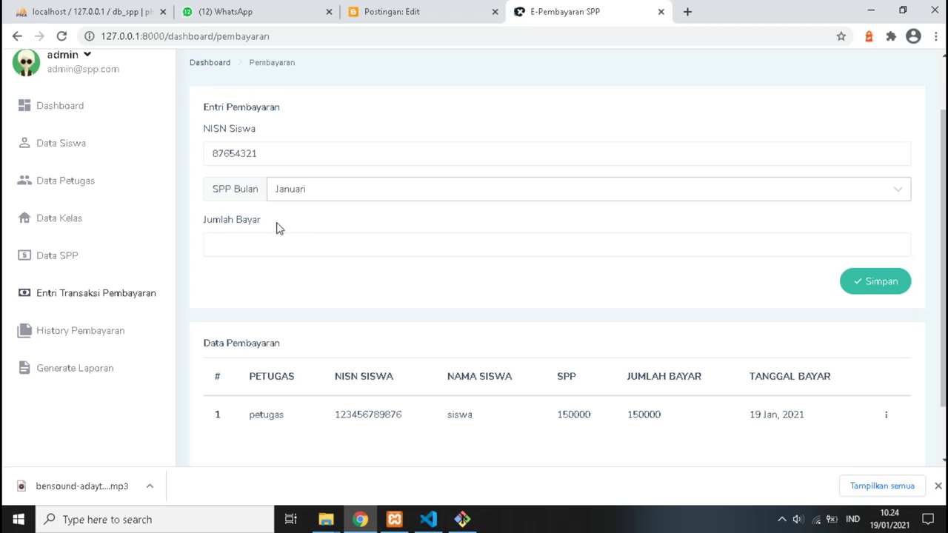
{"action": "left_click", "coordinate": [265, 247]}
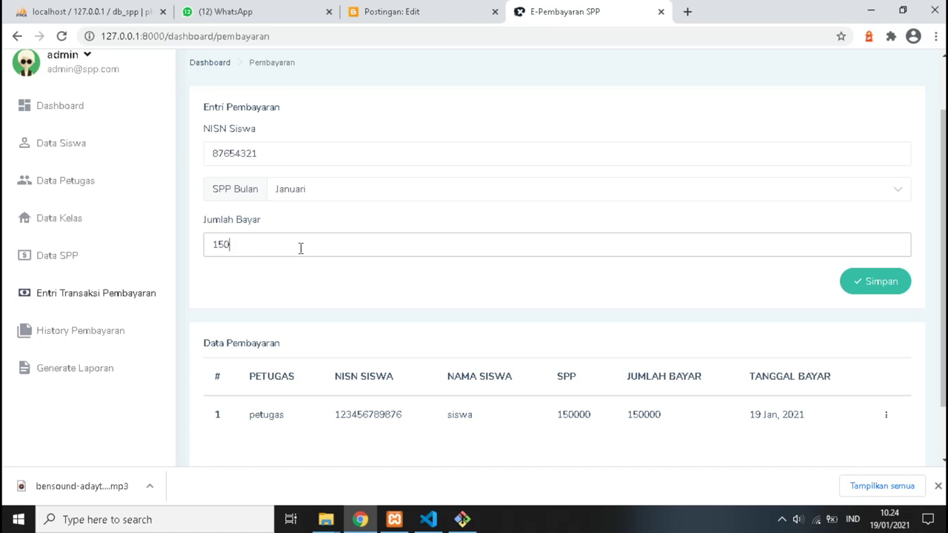
{"action": "type", "text": "150000"}
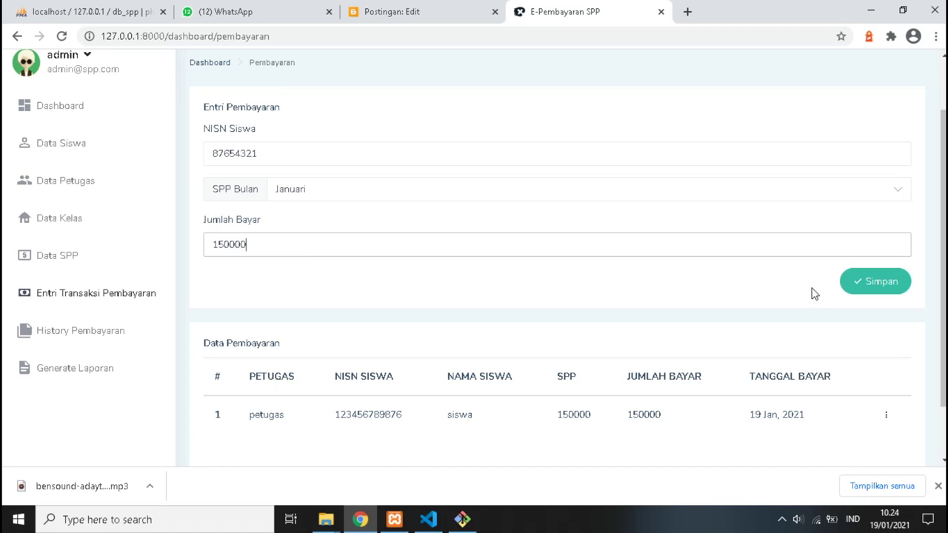
{"action": "left_click", "coordinate": [868, 285]}
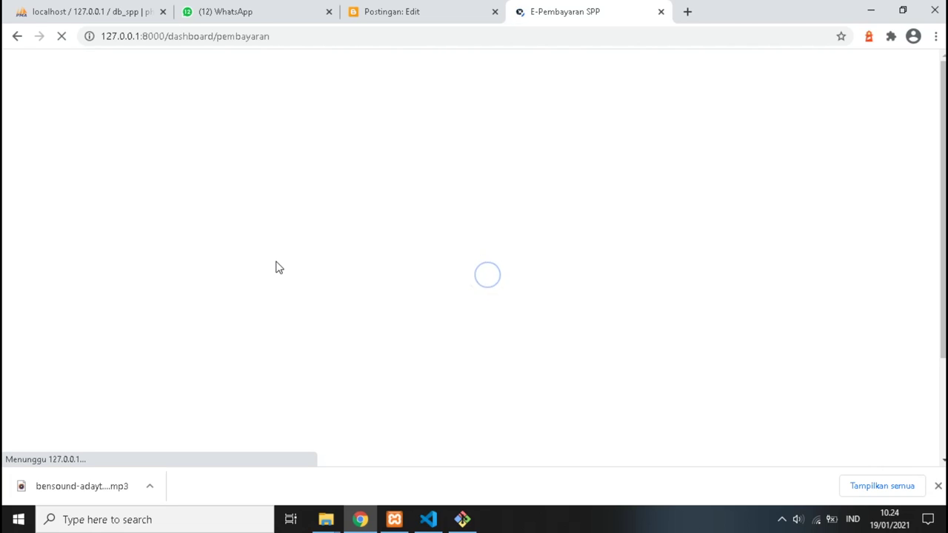
- Check the Data Pembayaran list and open the History Pembayaran page to review the recorded payments
{"action": "scroll", "coordinate": [280, 273], "scroll_direction": "down", "scroll_amount": 1}
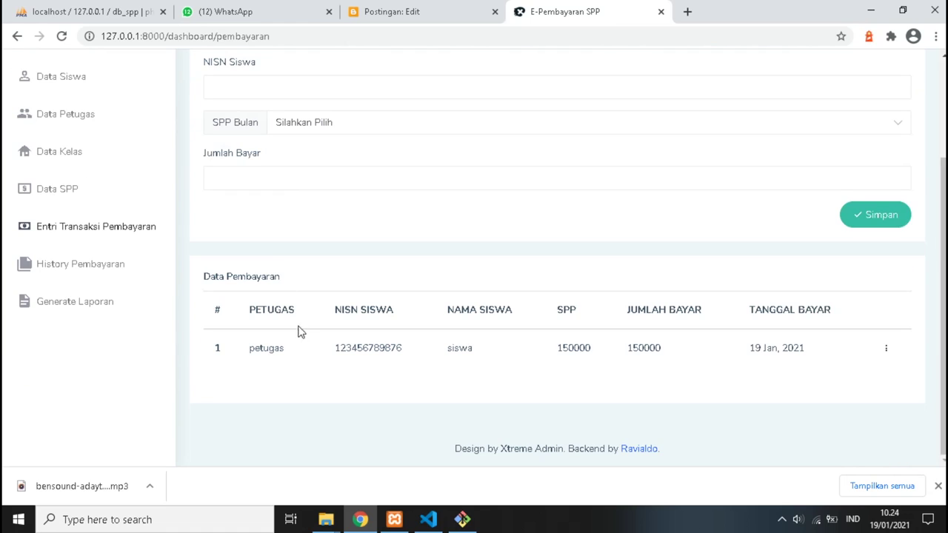
{"action": "scroll", "coordinate": [323, 336], "scroll_direction": "up", "scroll_amount": 2}
{"action": "scroll", "coordinate": [324, 336], "scroll_direction": "down", "scroll_amount": 2}
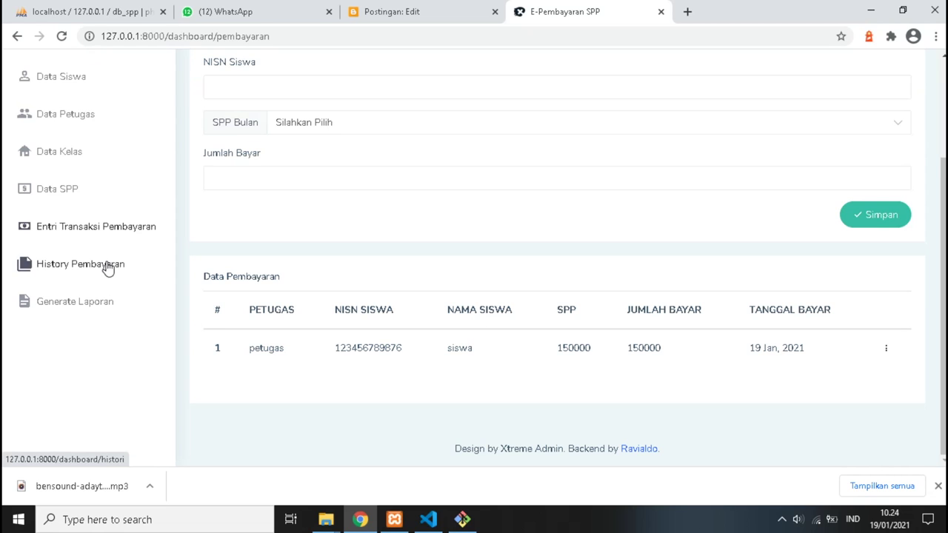
{"action": "scroll", "coordinate": [107, 268], "scroll_direction": "up", "scroll_amount": 2}
{"action": "left_click", "coordinate": [112, 404]}
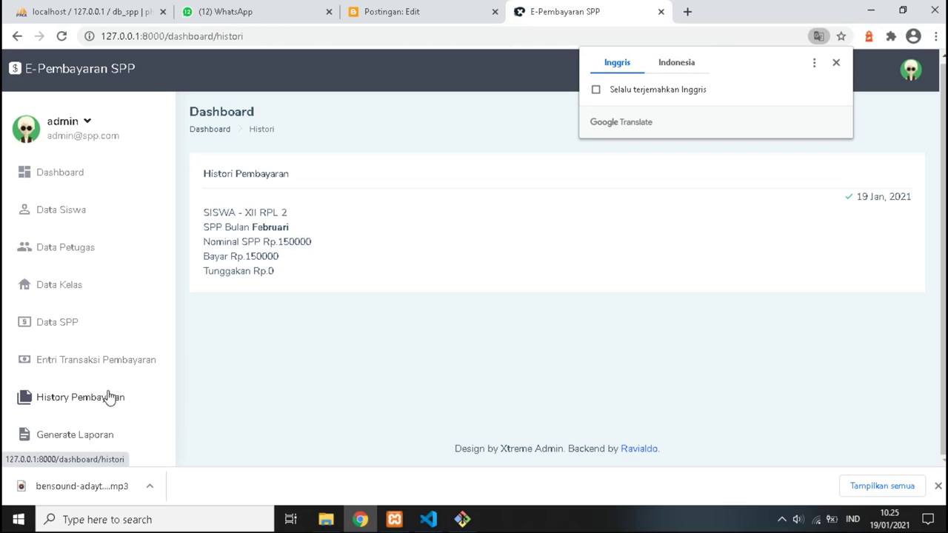
- Return to Entri Transaksi Pembayaran and enter the XII RPL 3 student's NIS as NISN Siswa
{"action": "left_click", "coordinate": [110, 363]}
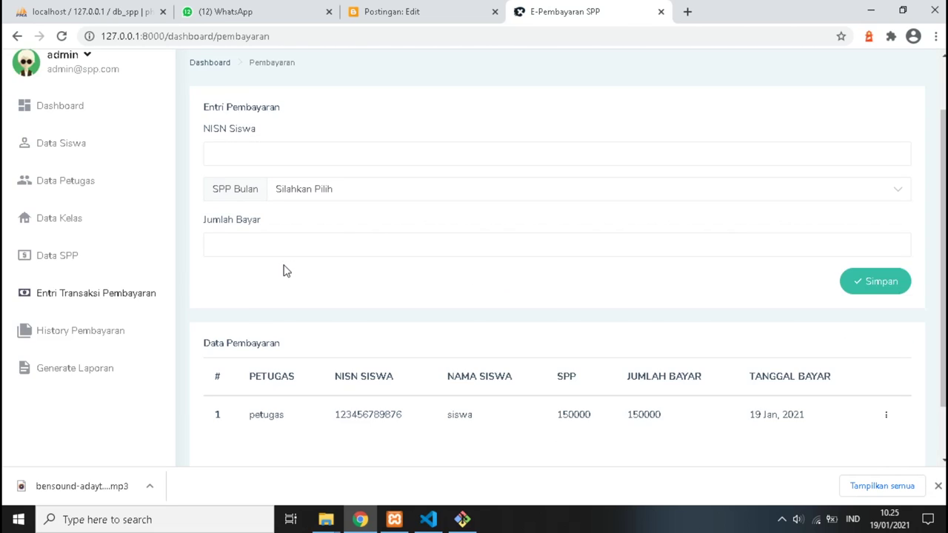
{"action": "scroll", "coordinate": [300, 300], "scroll_direction": "down", "scroll_amount": 1}
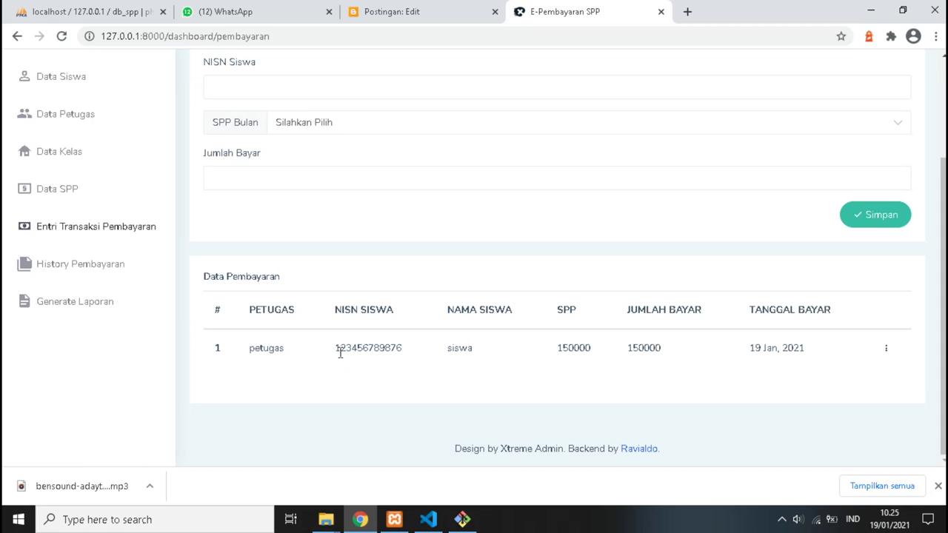
{"action": "scroll", "coordinate": [339, 349], "scroll_direction": "up", "scroll_amount": 1}
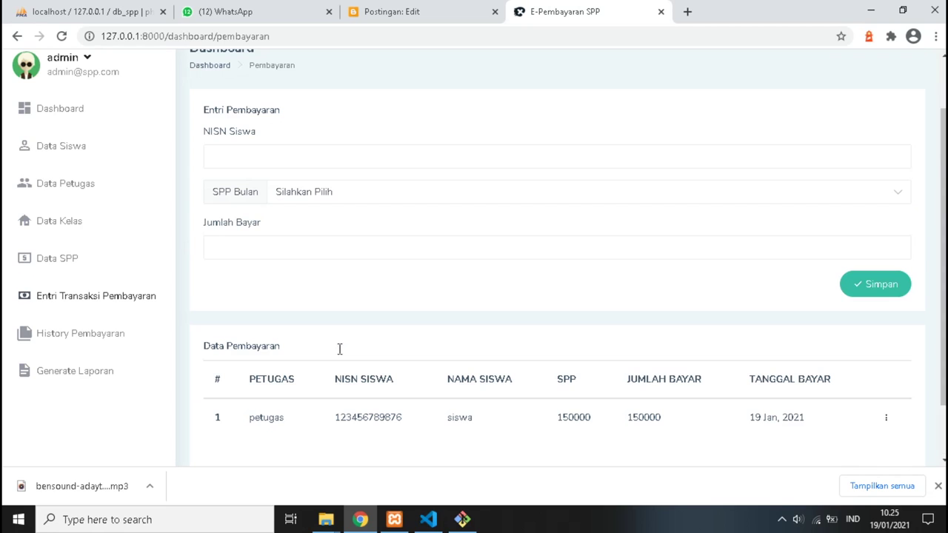
{"action": "left_click", "coordinate": [276, 157]}
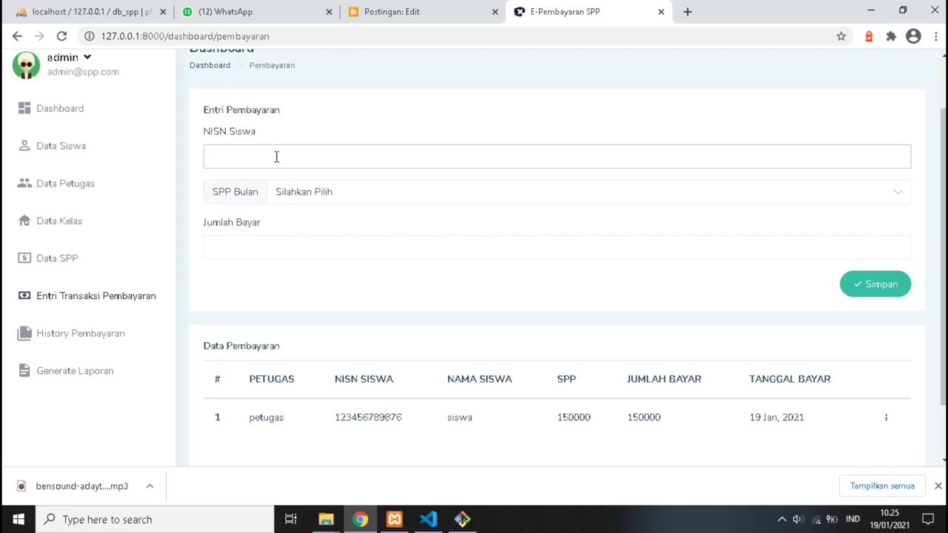
{"action": "type", "text": "87654321"}
- Set SPP Bulan to Februari and Jumlah Bayar to 100000, try to save the payment, and check the Data Pembayaran list
{"action": "left_click", "coordinate": [318, 191]}
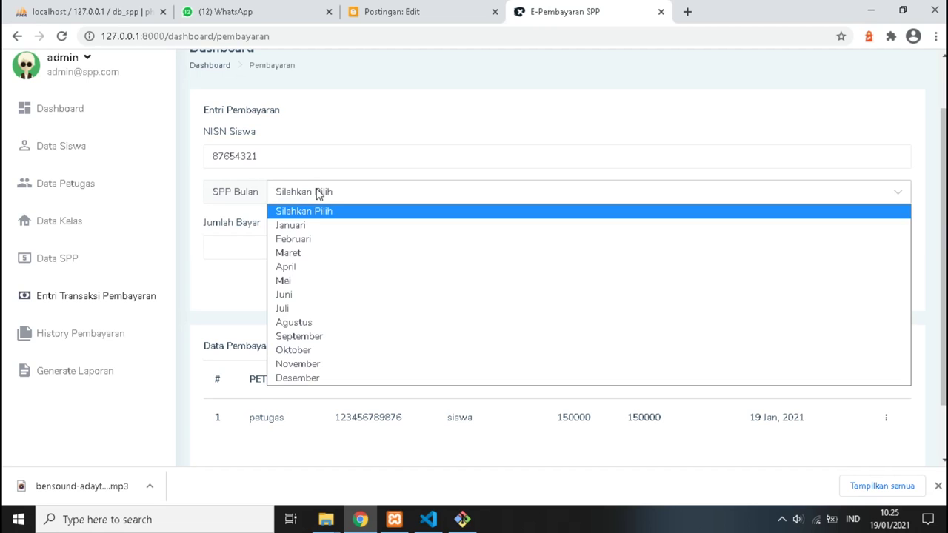
{"action": "left_click", "coordinate": [324, 243]}
{"action": "left_click", "coordinate": [271, 257]}
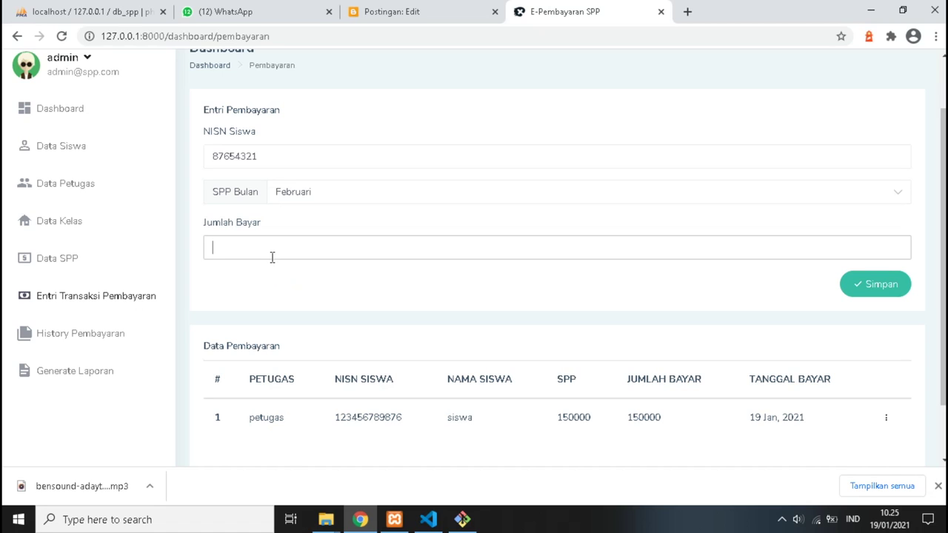
{"action": "type", "text": "100000"}
{"action": "left_click", "coordinate": [858, 284]}
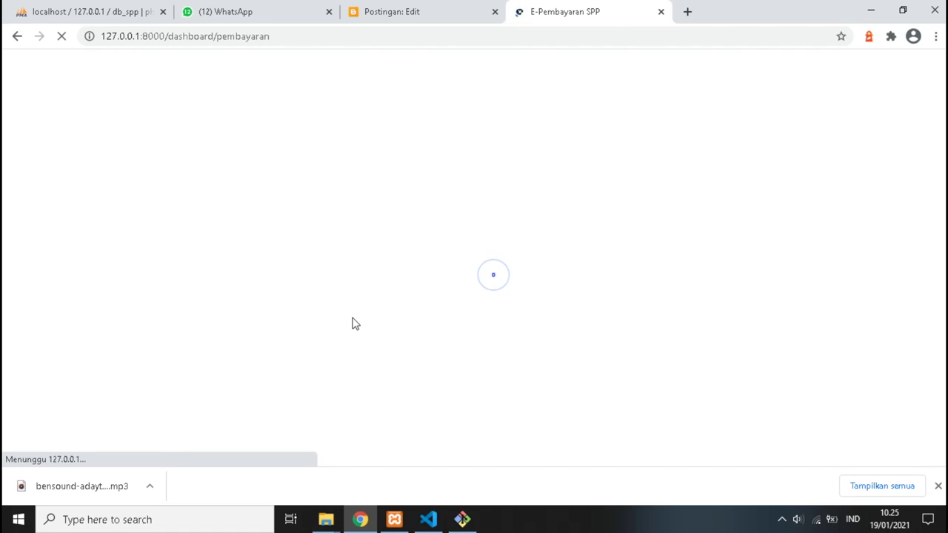
{"action": "scroll", "coordinate": [353, 317], "scroll_direction": "down", "scroll_amount": 3}
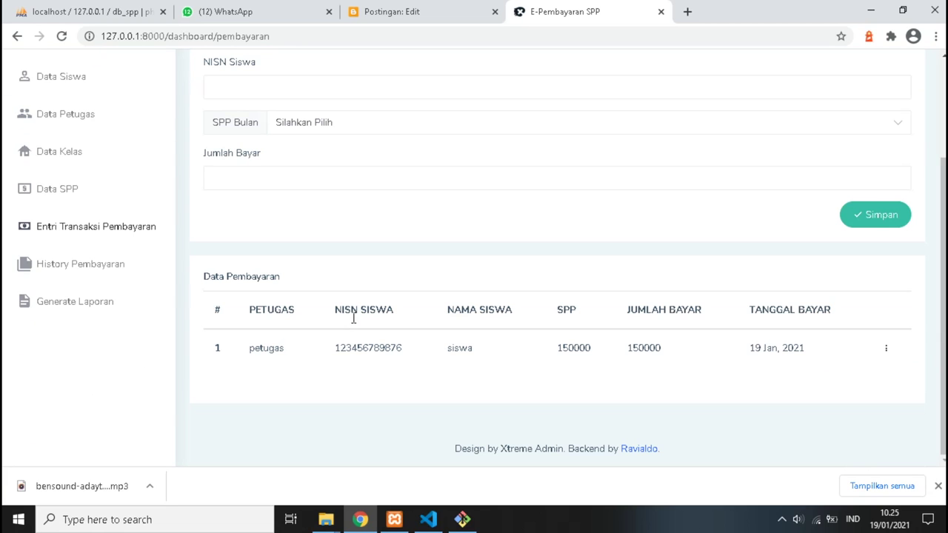
- Open the Generate Laporan page and create the SPP payment report
{"action": "left_click", "coordinate": [79, 305]}
{"action": "scroll", "coordinate": [281, 303], "scroll_direction": "up", "scroll_amount": 3}
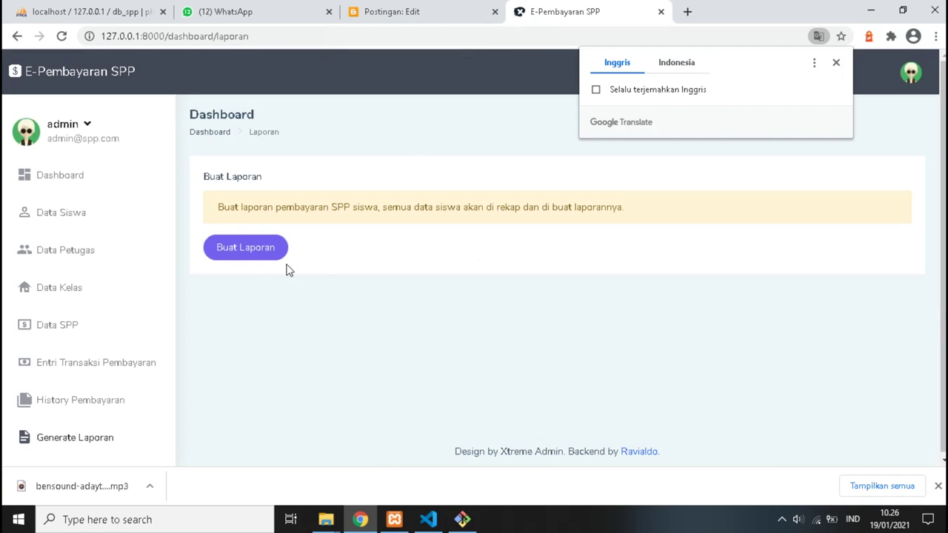
{"action": "triple_click", "coordinate": [264, 210]}
{"action": "left_click", "coordinate": [289, 186]}
{"action": "left_click", "coordinate": [237, 257]}
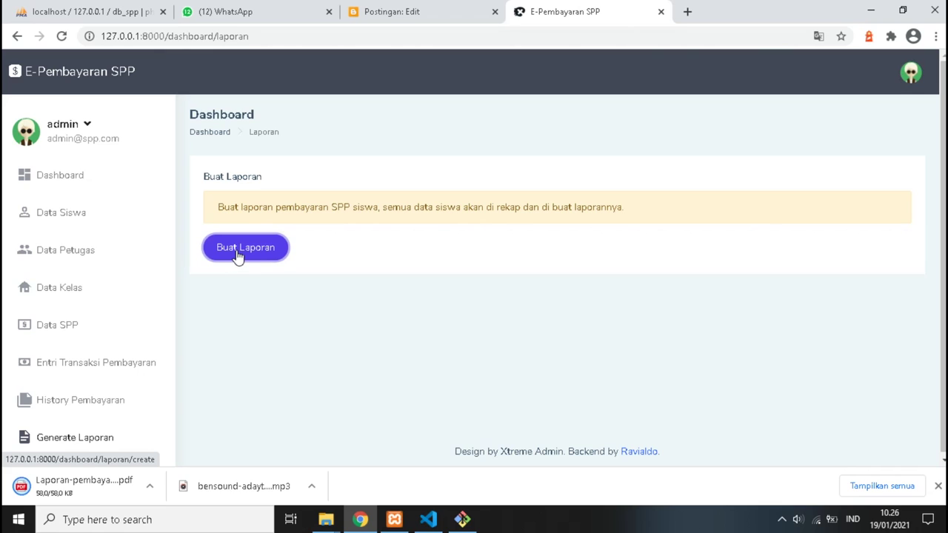
- Open the downloaded SPP payment report PDF and review its letterhead and payment table
{"action": "left_click", "coordinate": [81, 489]}
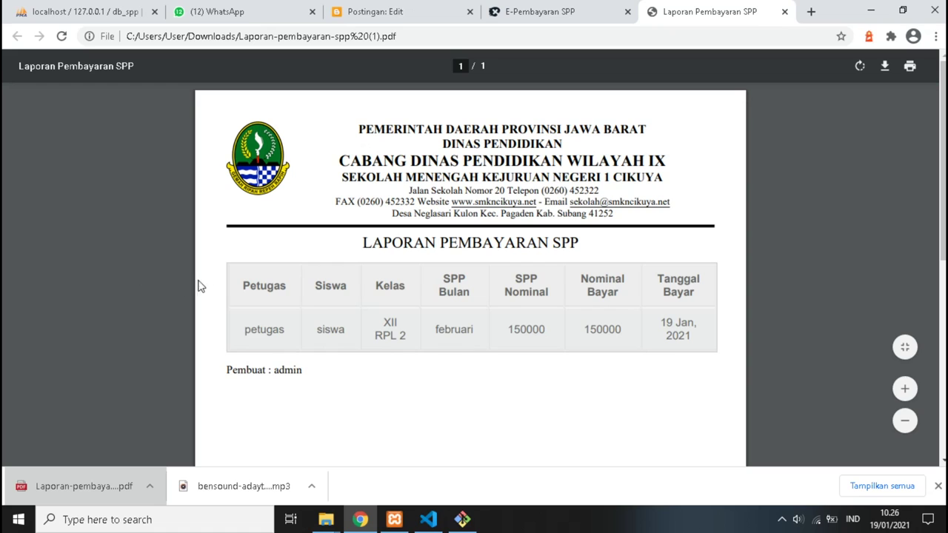
{"action": "scroll", "coordinate": [233, 308], "scroll_direction": "down", "scroll_amount": 2}
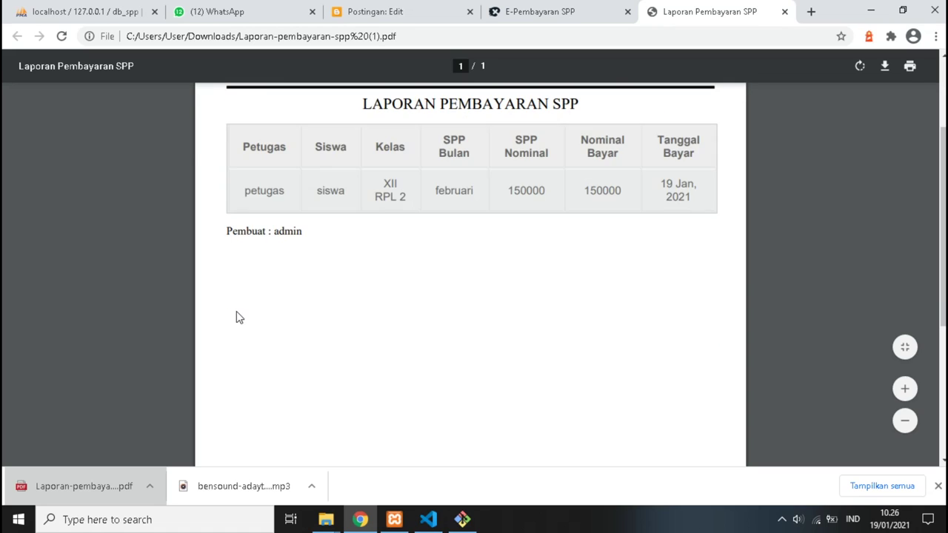
{"action": "scroll", "coordinate": [297, 296], "scroll_direction": "up", "scroll_amount": 2}
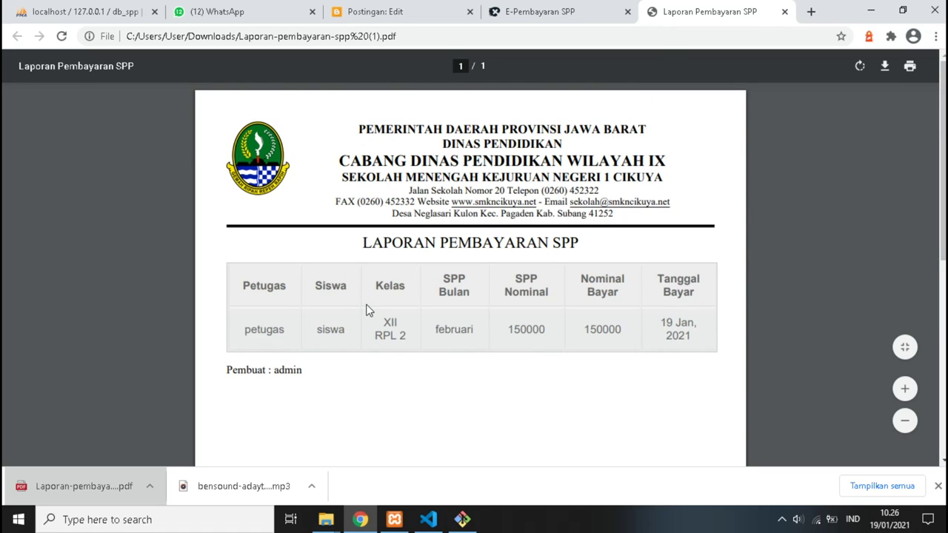
{"action": "scroll", "coordinate": [378, 322], "scroll_direction": "down", "scroll_amount": 1}
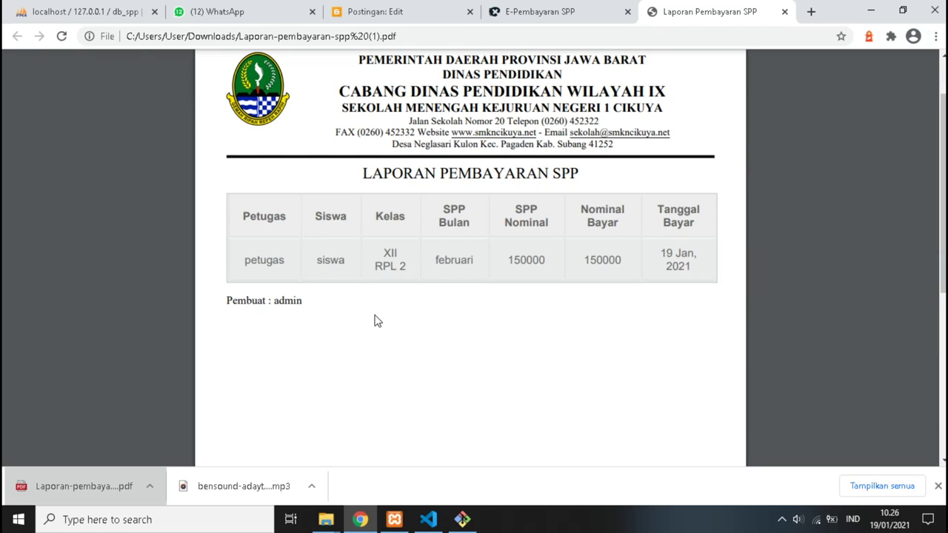
{"action": "scroll", "coordinate": [377, 322], "scroll_direction": "up", "scroll_amount": 1}
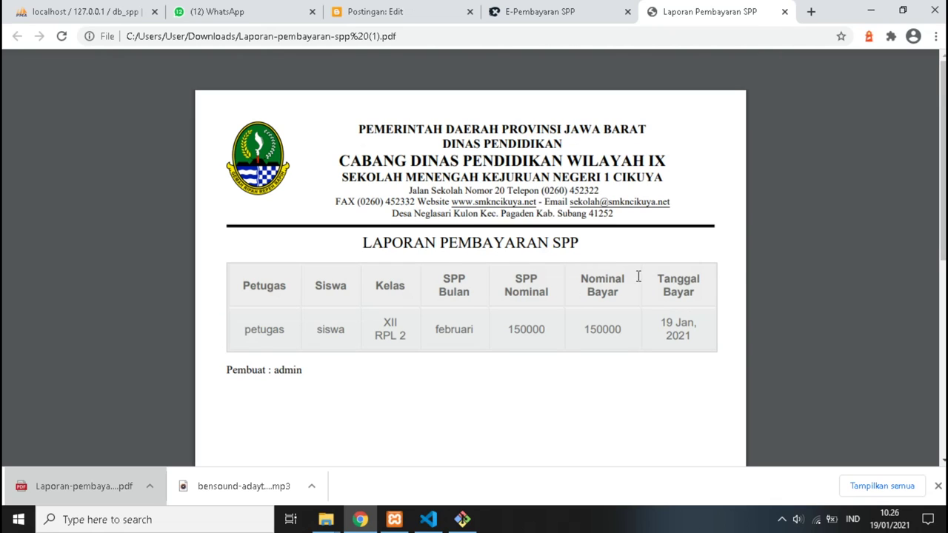
- Open the Data Siswa page in E-Pembayaran SPP and look over the Laporan Pembayaran SPP PDF again while it loads
{"action": "left_click", "coordinate": [549, 20]}
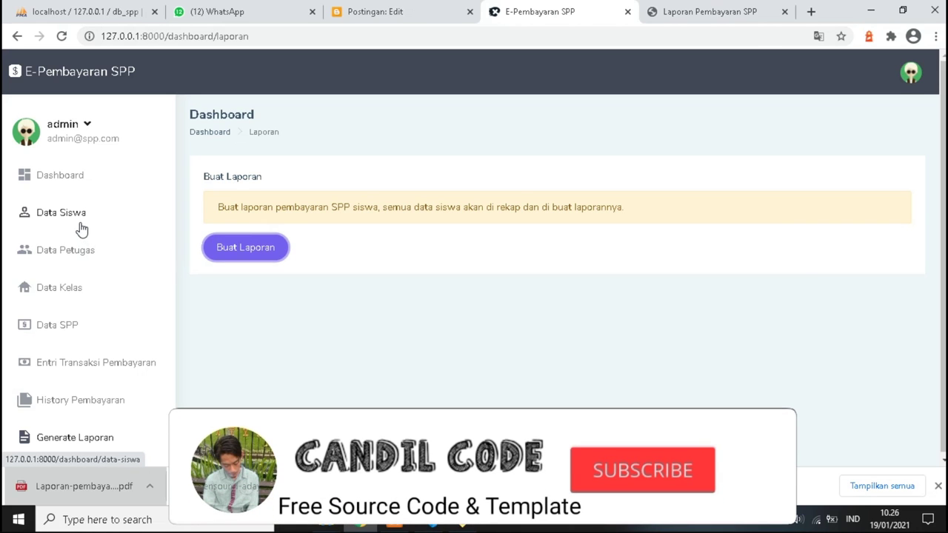
{"action": "left_click", "coordinate": [138, 351]}
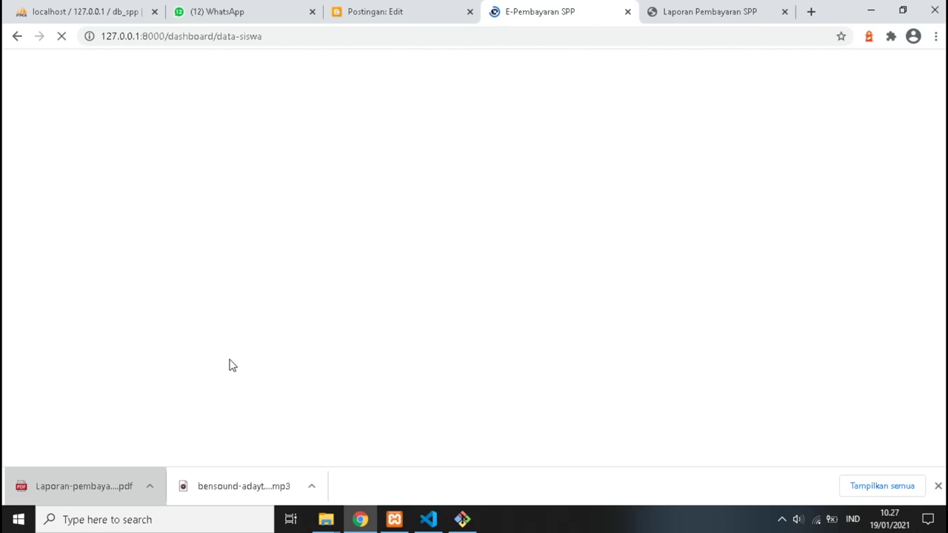
{"action": "left_click", "coordinate": [700, 12]}
{"action": "scroll", "coordinate": [523, 293], "scroll_direction": "down", "scroll_amount": 2}
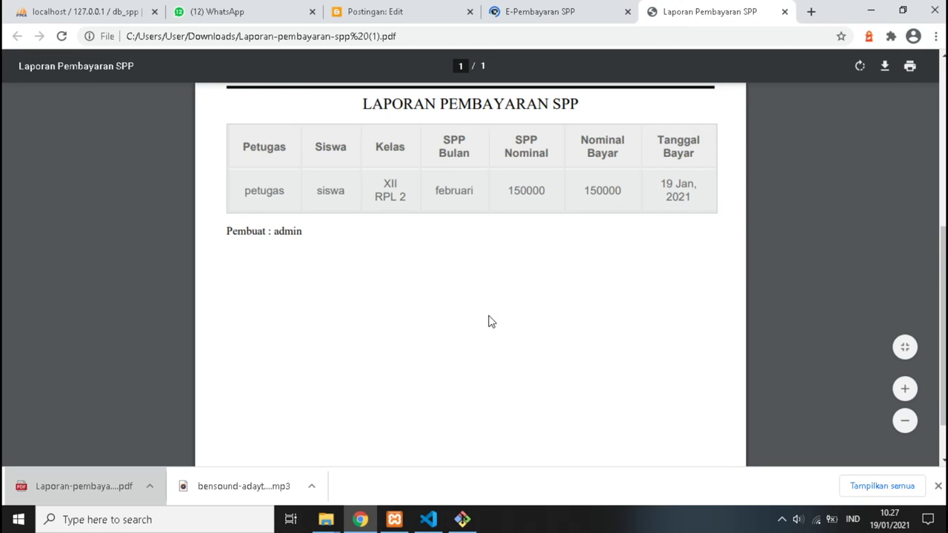
{"action": "scroll", "coordinate": [488, 321], "scroll_direction": "down", "scroll_amount": 2}
{"action": "scroll", "coordinate": [488, 322], "scroll_direction": "up", "scroll_amount": 3}
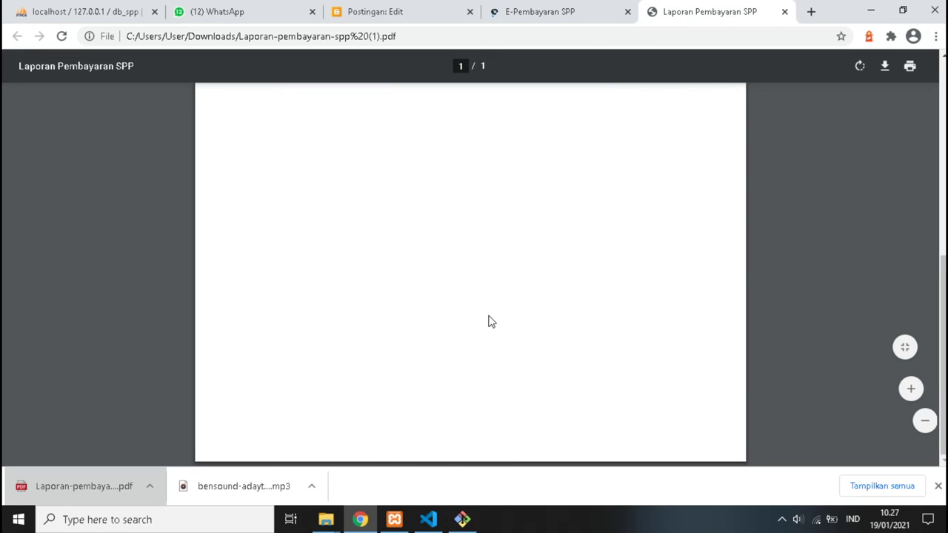
{"action": "key", "text": "ctrl+shift+Tab"}
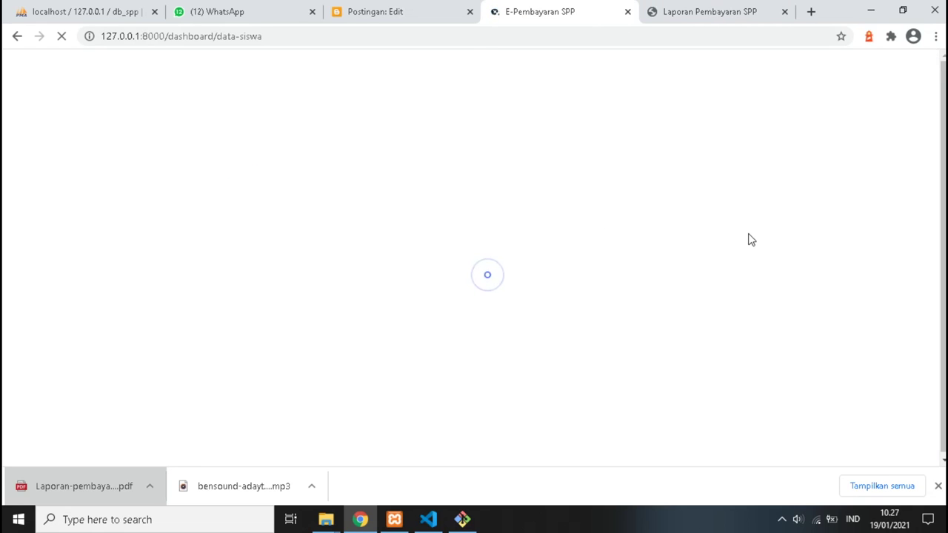
- Switch to the Git Bash window with the pembayaran-spp server log and move it aside to watch the requests
{"action": "left_click", "coordinate": [461, 519]}
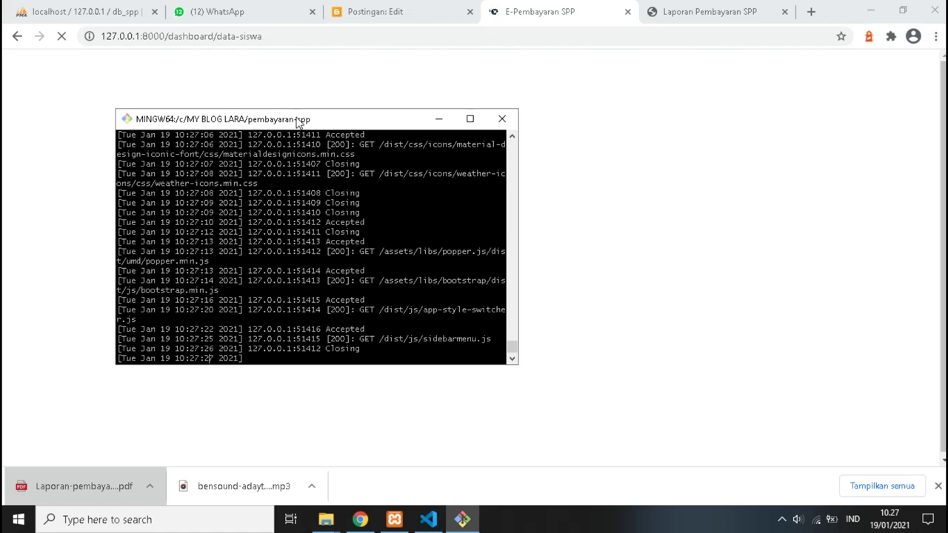
{"action": "left_click_drag", "start_coordinate": [296, 122], "coordinate": [689, 40]}
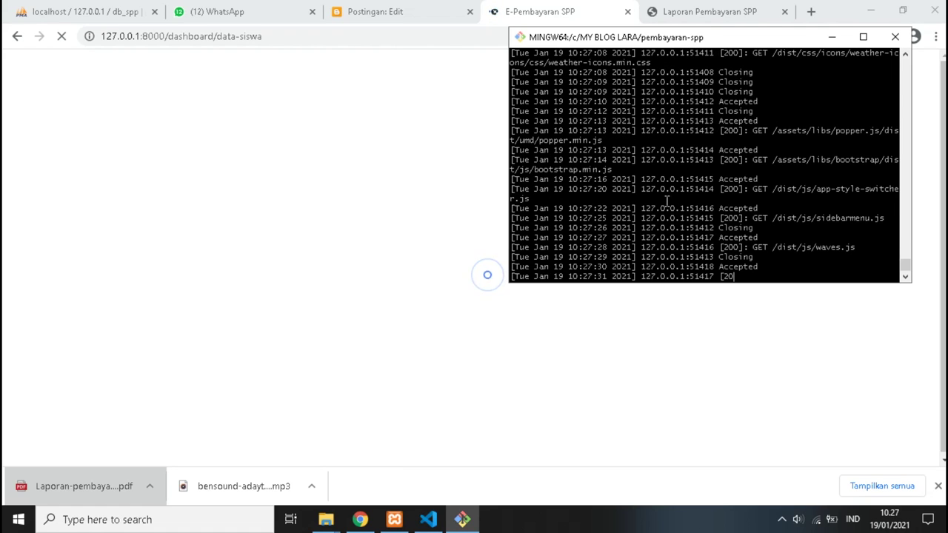